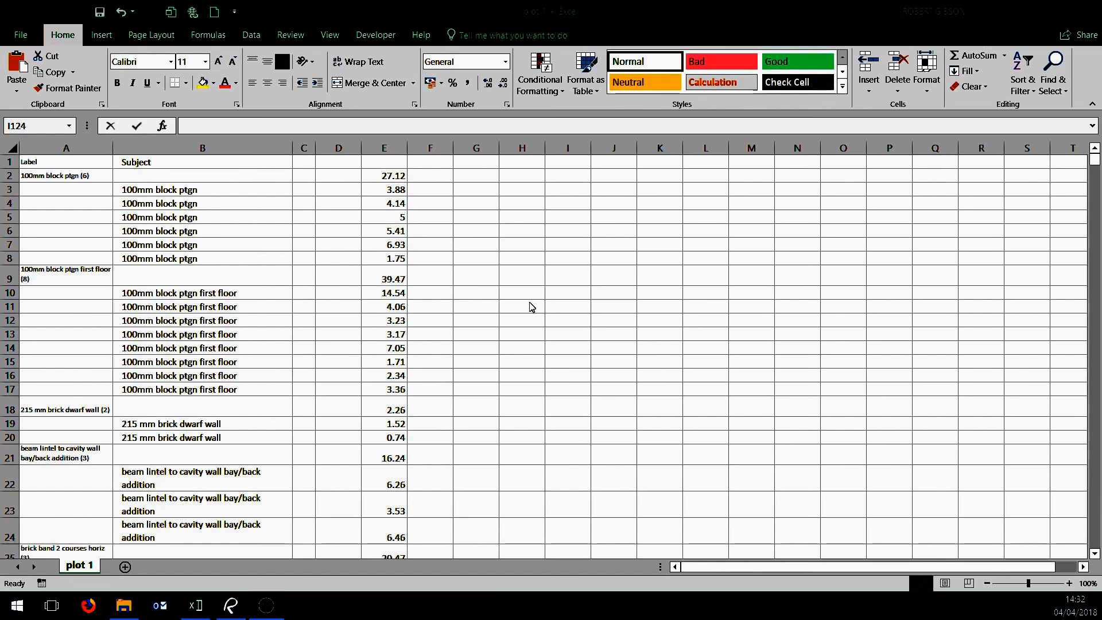
# Review the quantities list from the 100mm block ptgn total in row 2 down to the last item group
pyautogui.click(80, 176)
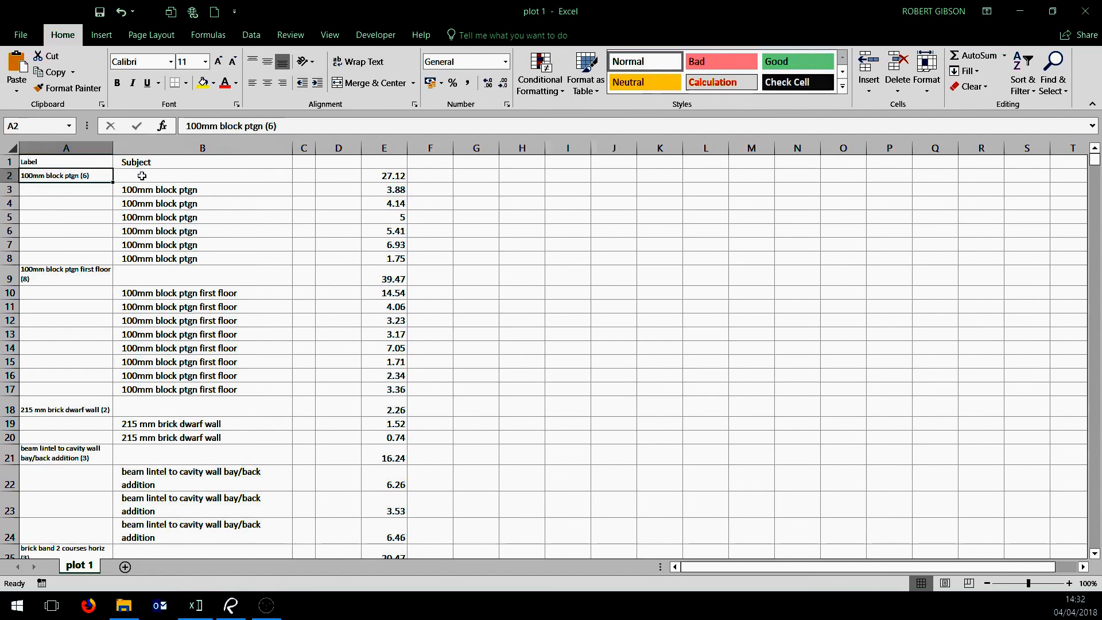
pyautogui.moveTo(142, 175); pyautogui.dragTo(396, 176)
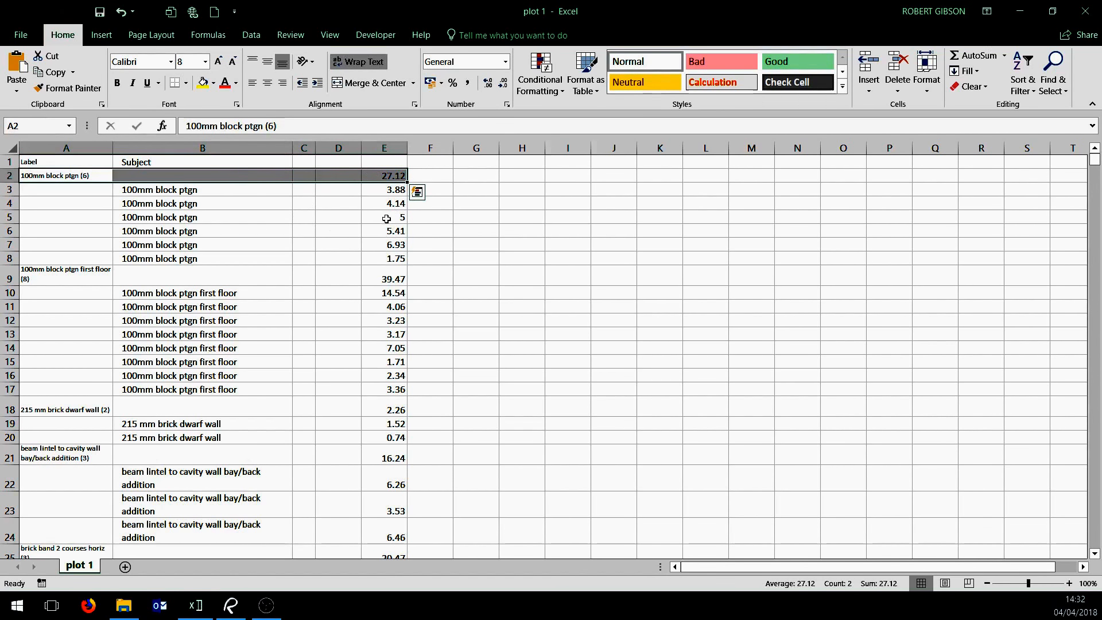
pyautogui.click(596, 318)
pyautogui.scroll(-13, 522, 381)
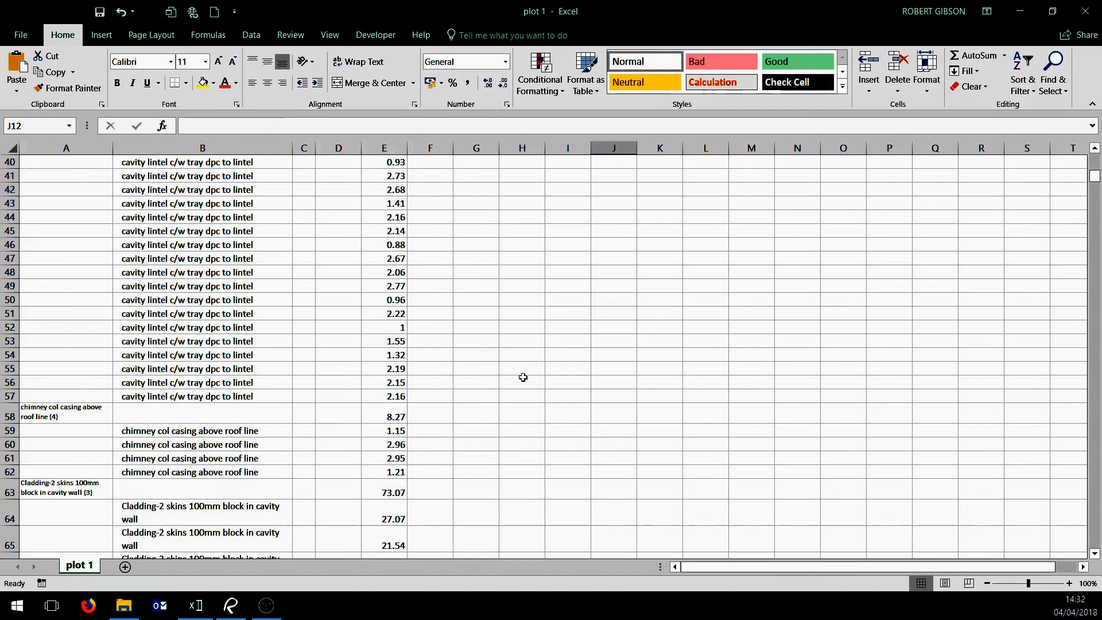
pyautogui.scroll(-20, 523, 377)
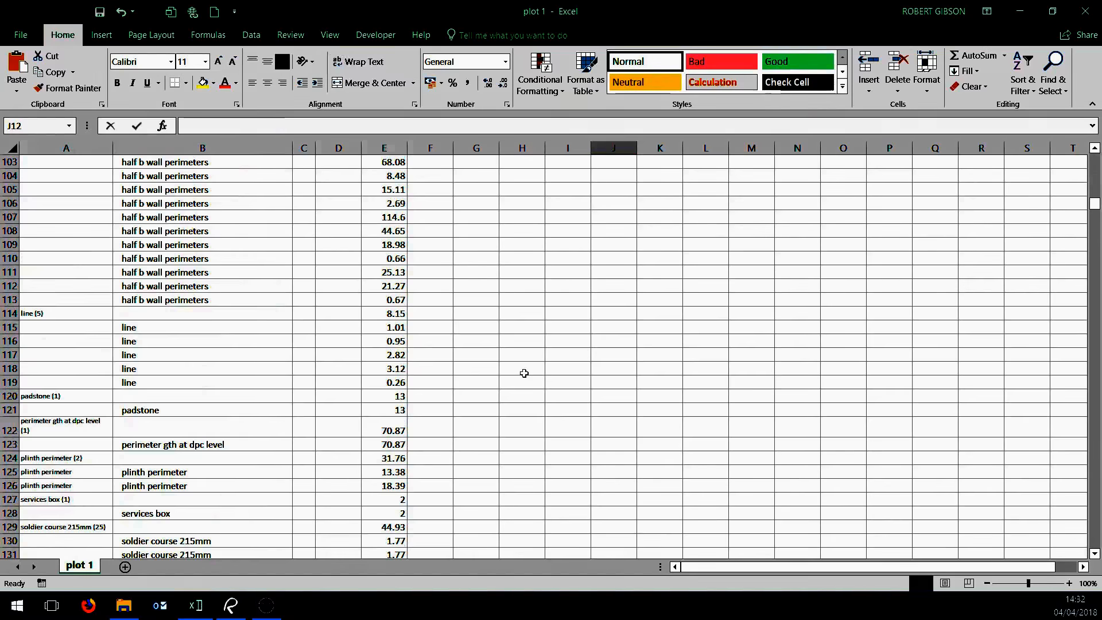
pyautogui.scroll(-20, 524, 373)
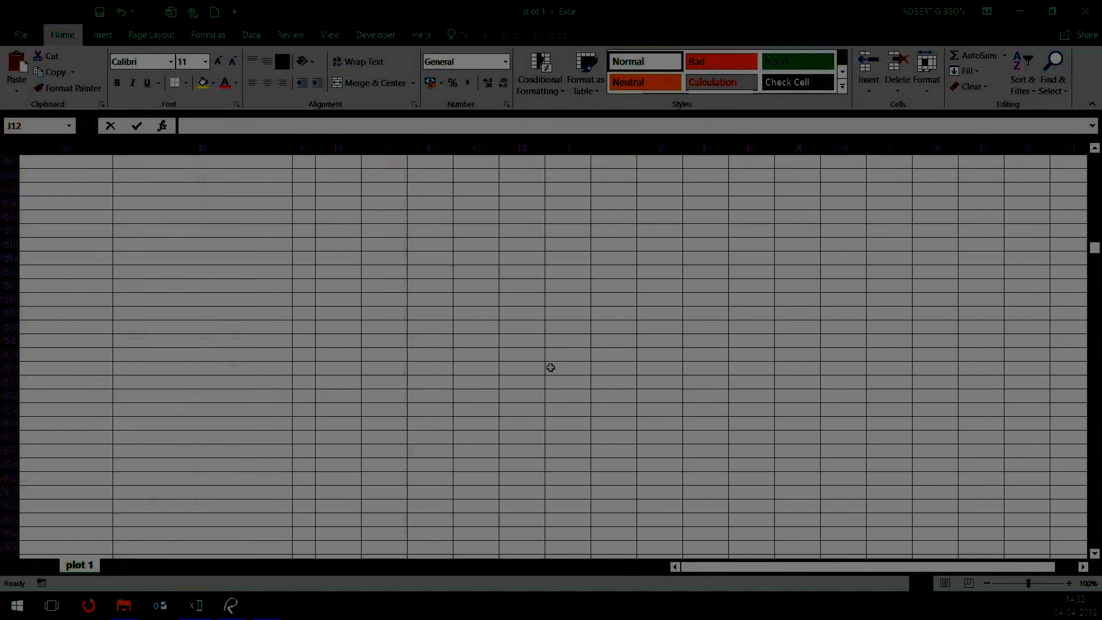
pyautogui.scroll(12, 536, 359)
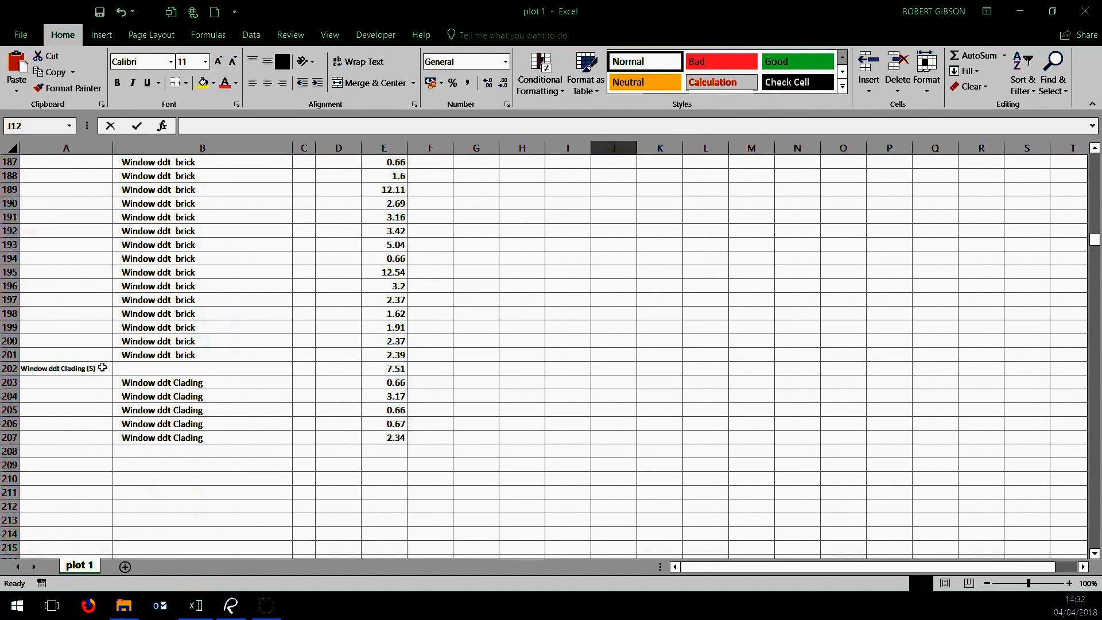
# Move the Window ddt Clading total to row 208 and the Window ddt brick total to row 202, beneath their items
pyautogui.moveTo(102, 367); pyautogui.dragTo(310, 455)
pyautogui.scroll(5, 270, 388)
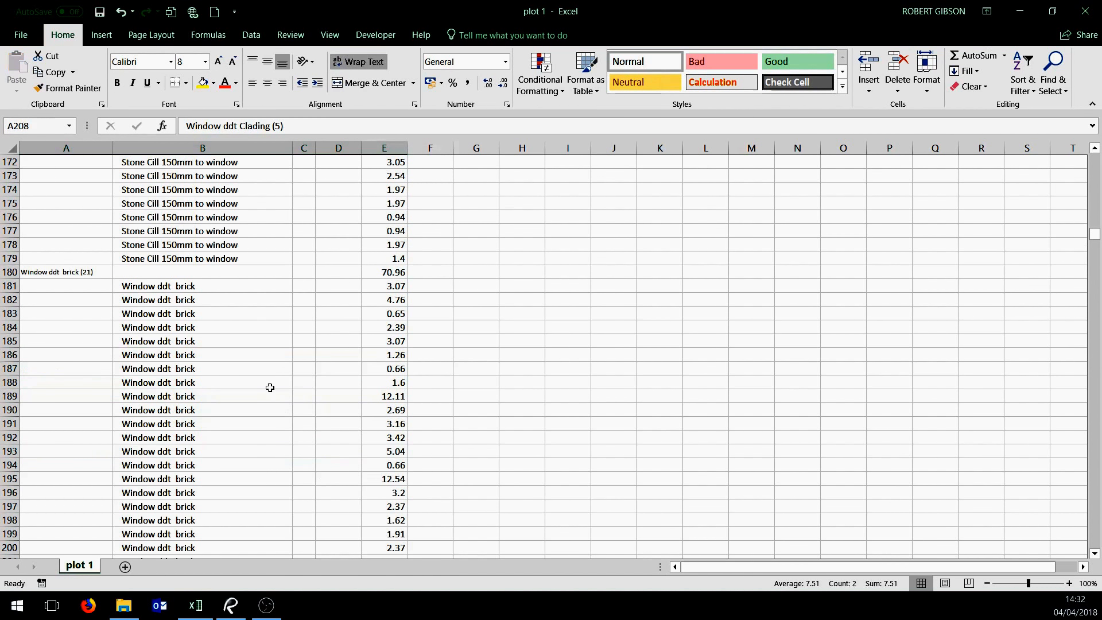
pyautogui.scroll(4, 270, 387)
pyautogui.moveTo(72, 447); pyautogui.dragTo(333, 458)
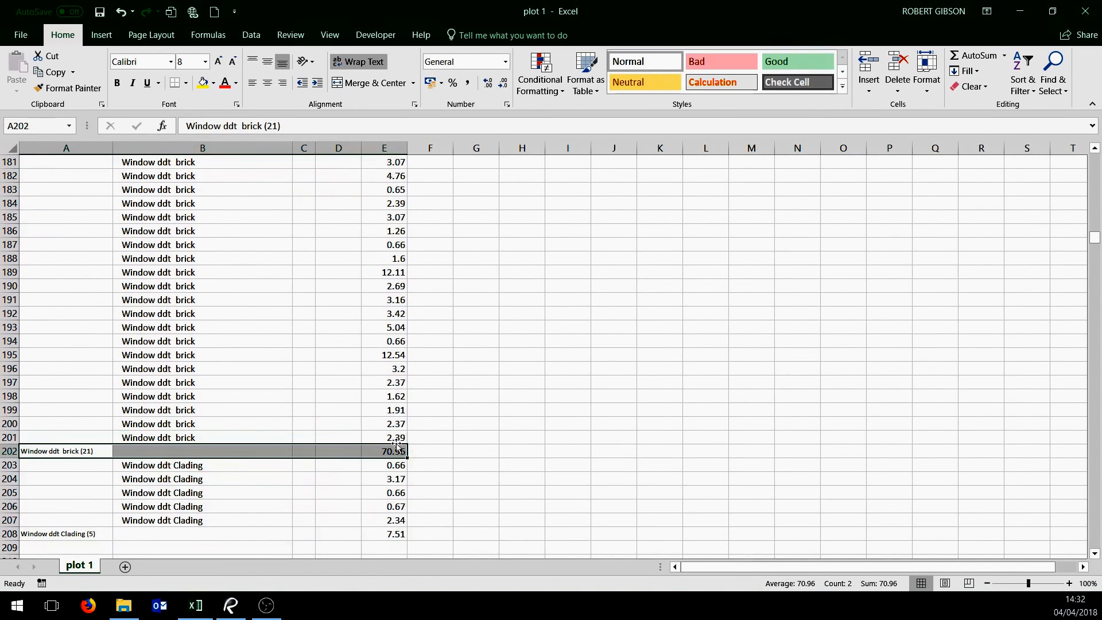
pyautogui.click(612, 462)
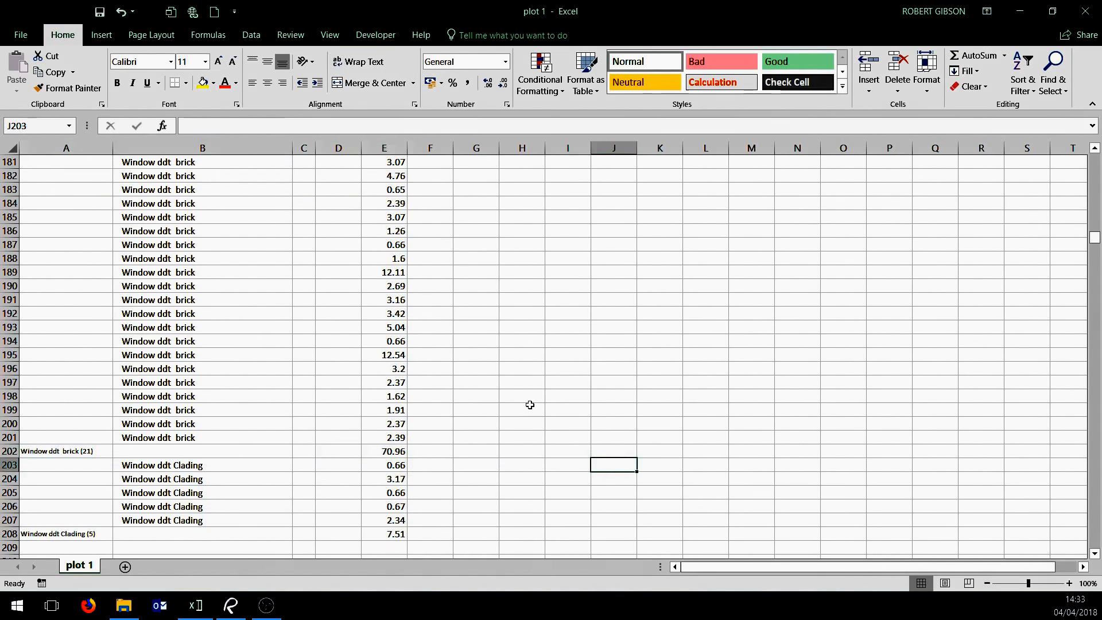
# Move the Stone Cill 150mm to window total to row 180 and the stepped tray at verges total to row 162
pyautogui.scroll(7, 530, 405)
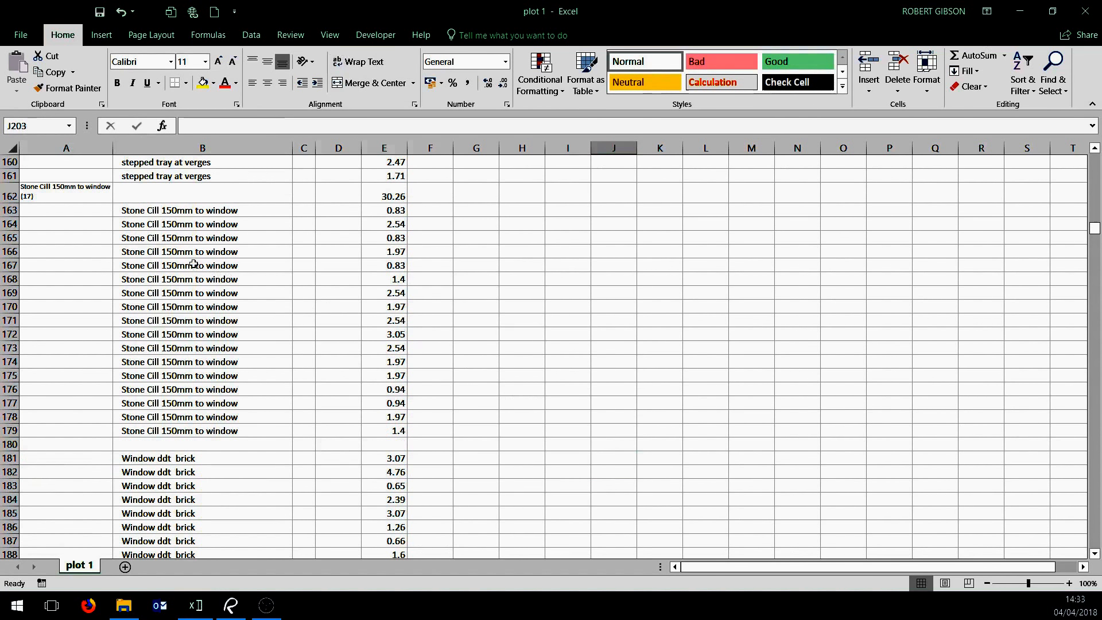
pyautogui.moveTo(93, 201); pyautogui.dragTo(361, 446)
pyautogui.scroll(5, 322, 302)
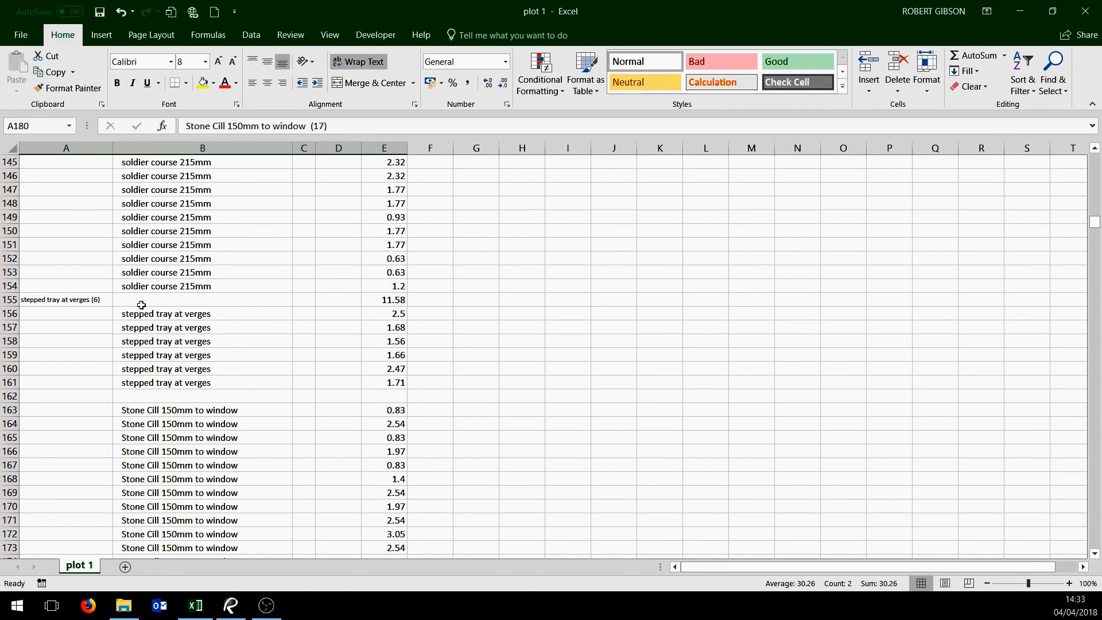
pyautogui.moveTo(77, 303); pyautogui.dragTo(365, 397)
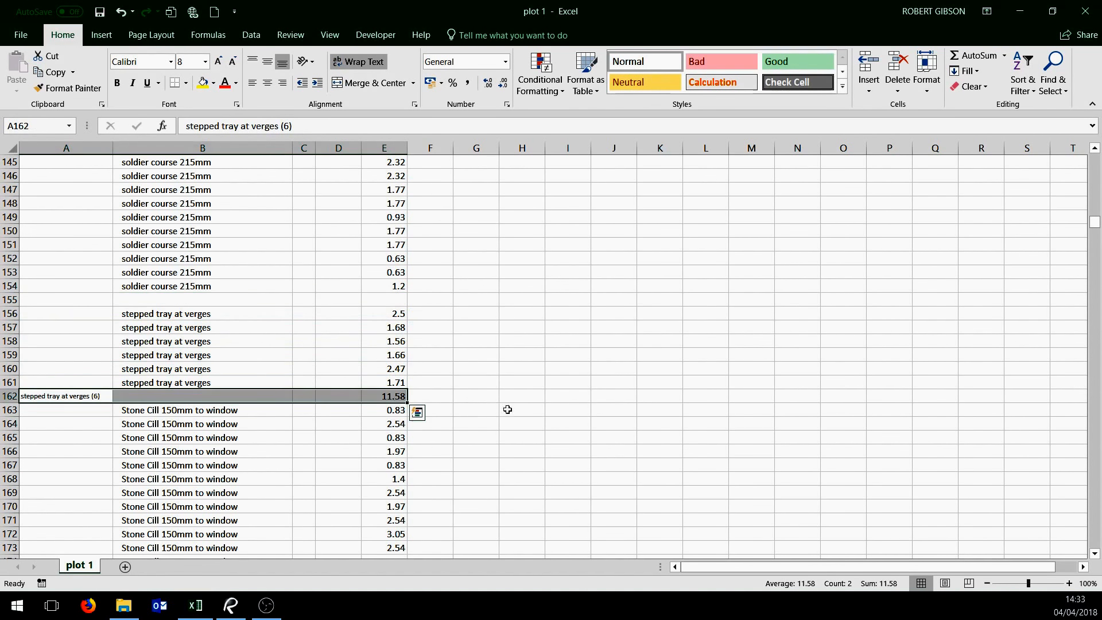
pyautogui.click(605, 452)
# Move the soldier course 215mm total from row 129 to the empty row beneath its items
pyautogui.scroll(8, 438, 411)
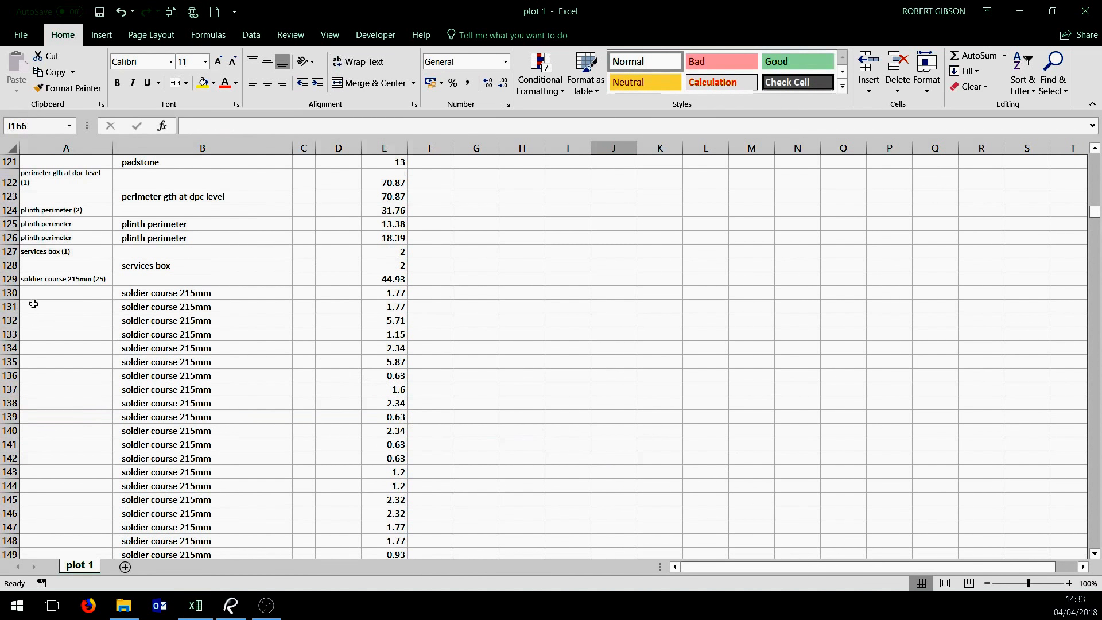
pyautogui.moveTo(41, 277); pyautogui.dragTo(296, 505)
pyautogui.moveTo(523, 465); pyautogui.dragTo(529, 453)
# Look through the item groups above the soldier course entries, checking where each group's total row sits
pyautogui.scroll(10, 529, 453)
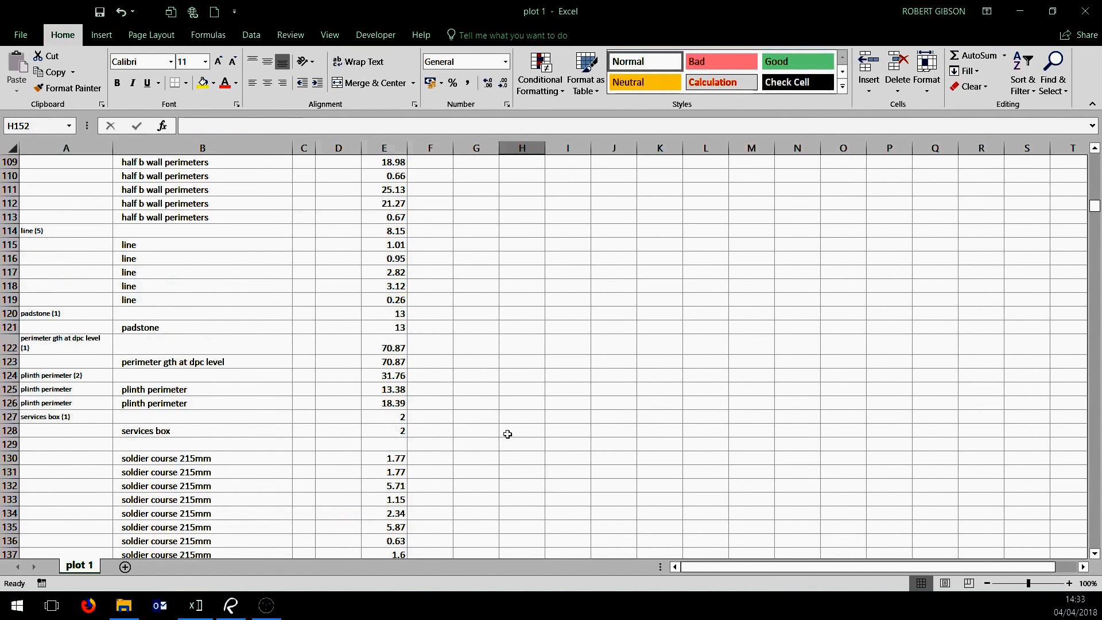
pyautogui.scroll(10, 494, 422)
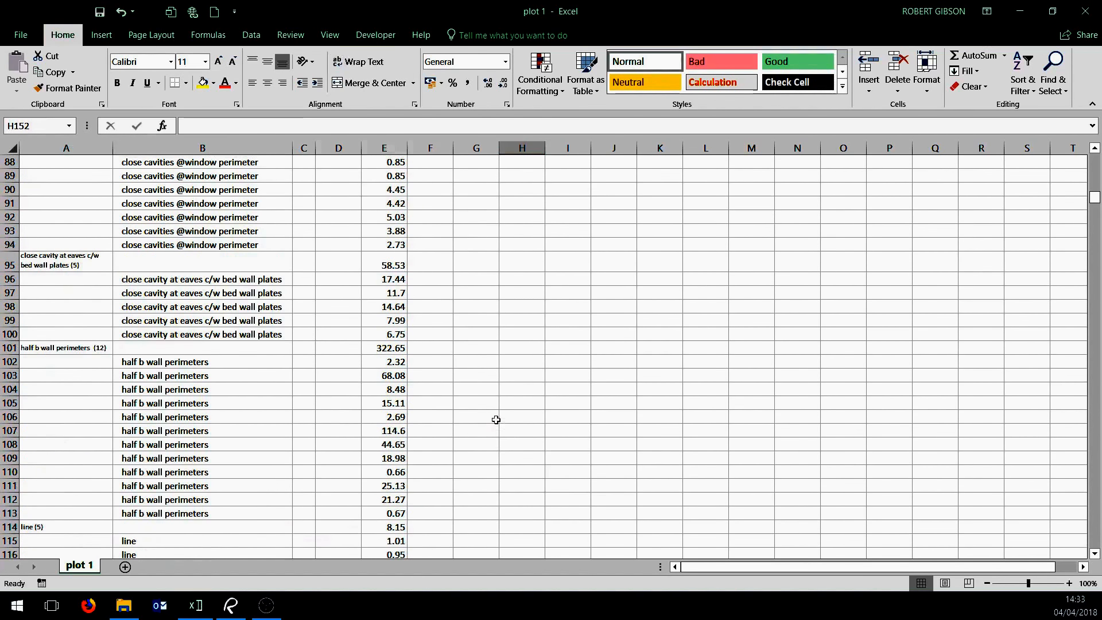
pyautogui.scroll(10, 492, 407)
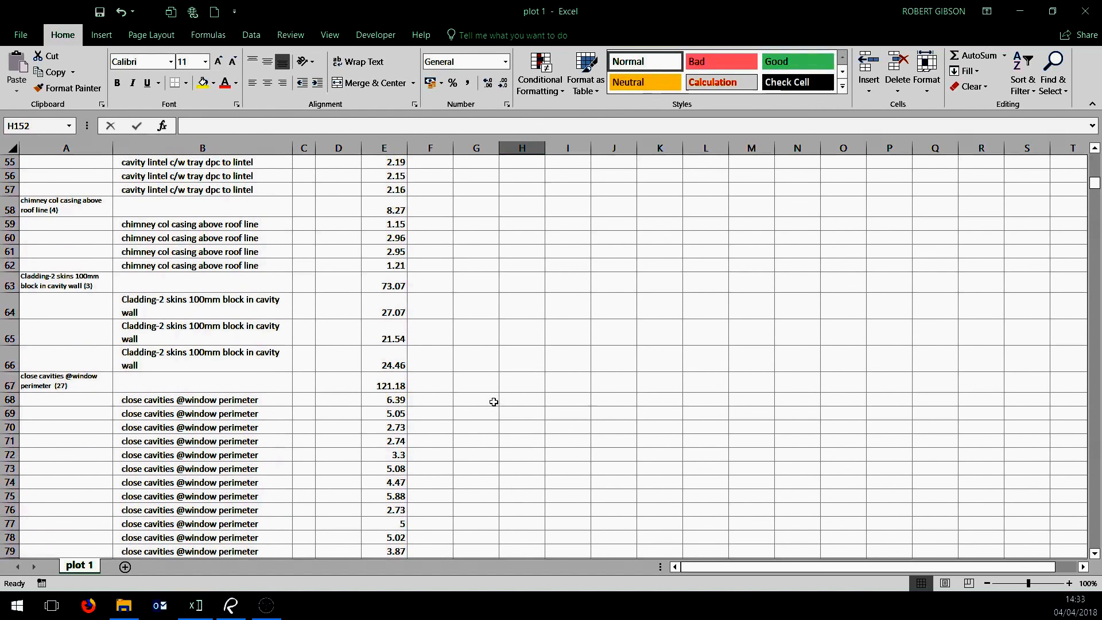
pyautogui.scroll(4, 494, 401)
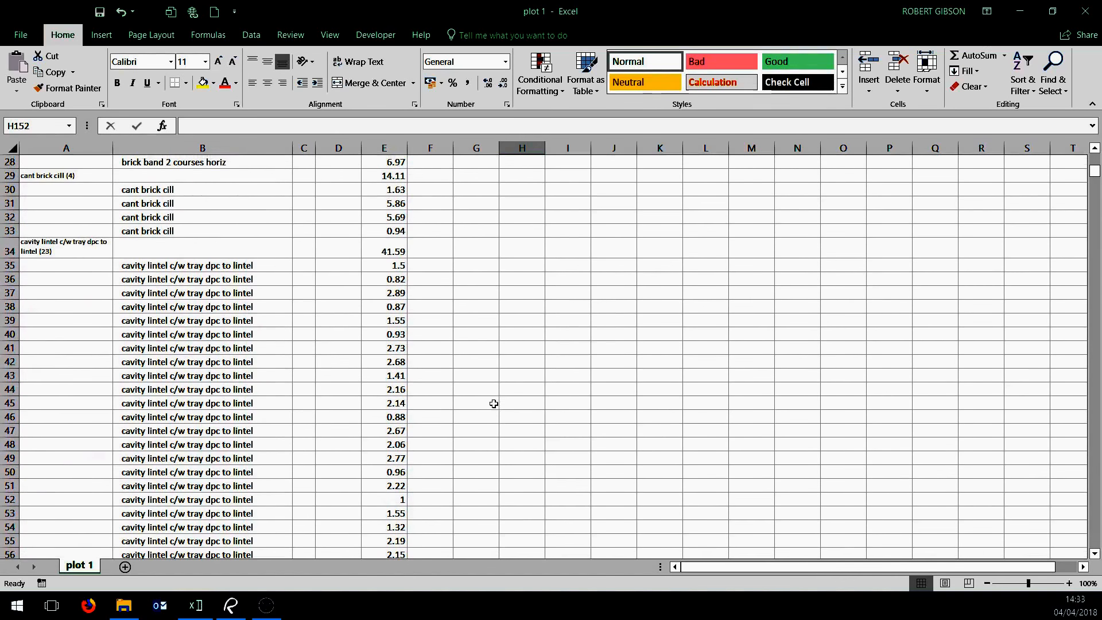
pyautogui.scroll(-1, 494, 403)
pyautogui.scroll(-20, 495, 404)
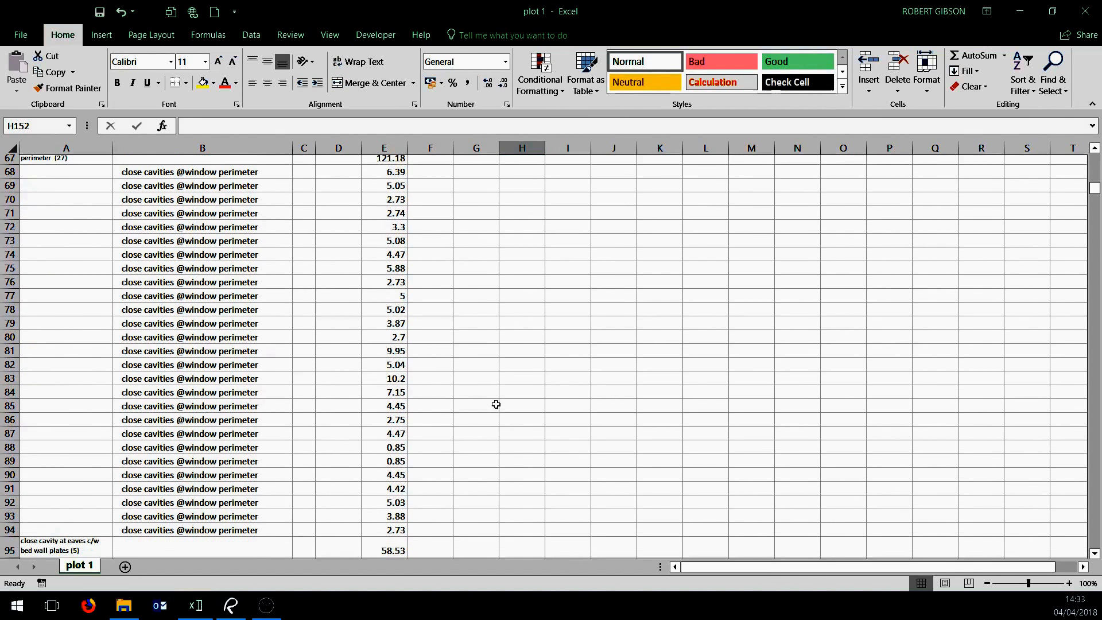
pyautogui.scroll(-7, 496, 404)
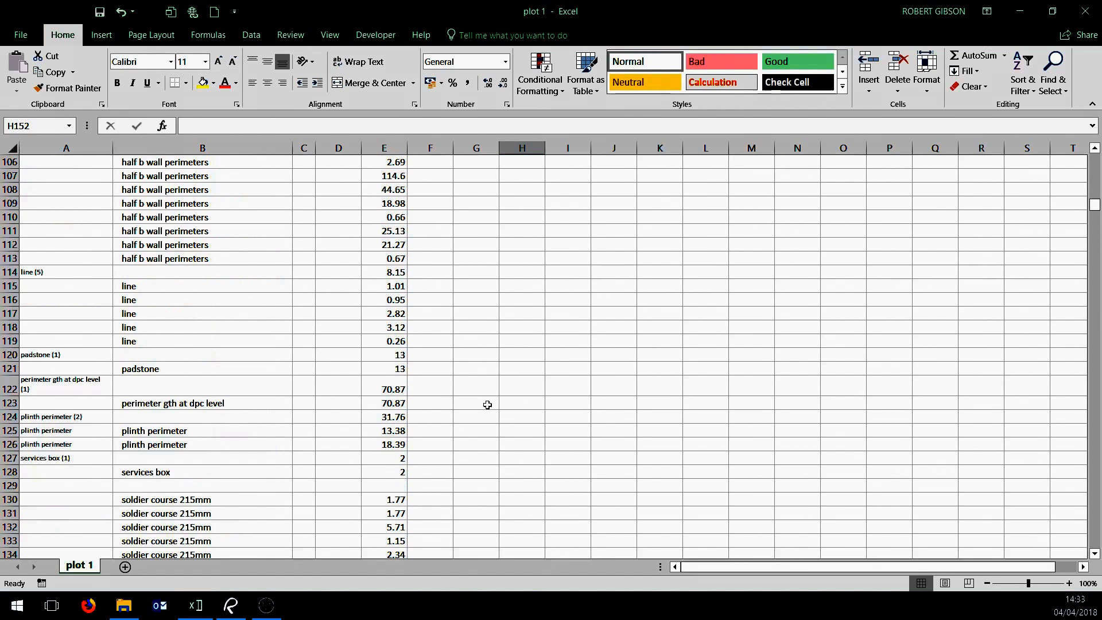
pyautogui.scroll(17, 256, 386)
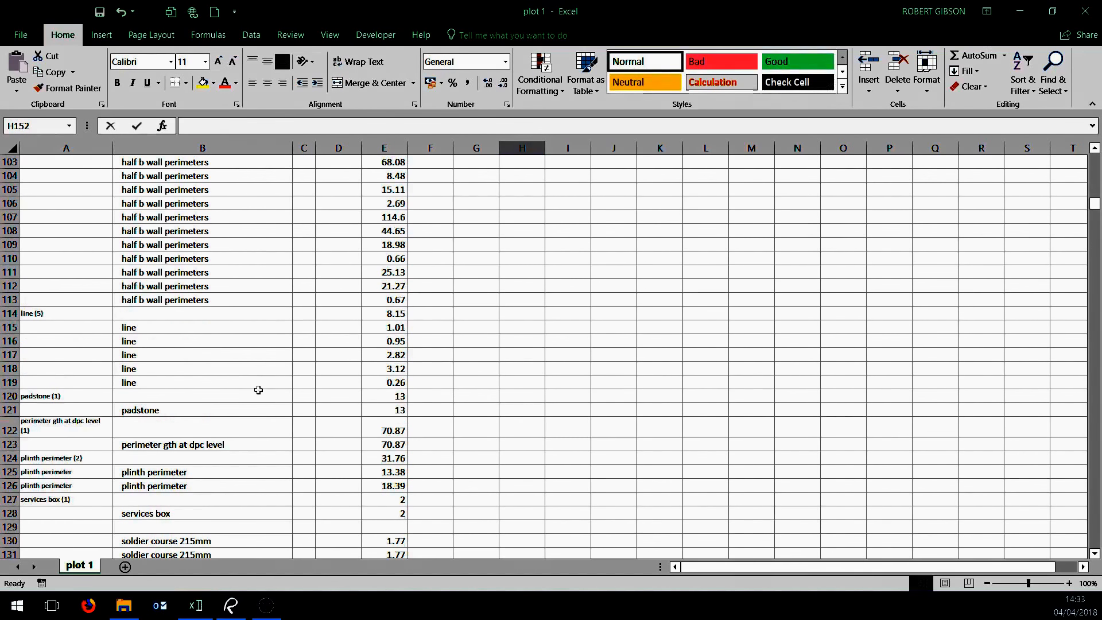
pyautogui.scroll(7, 316, 359)
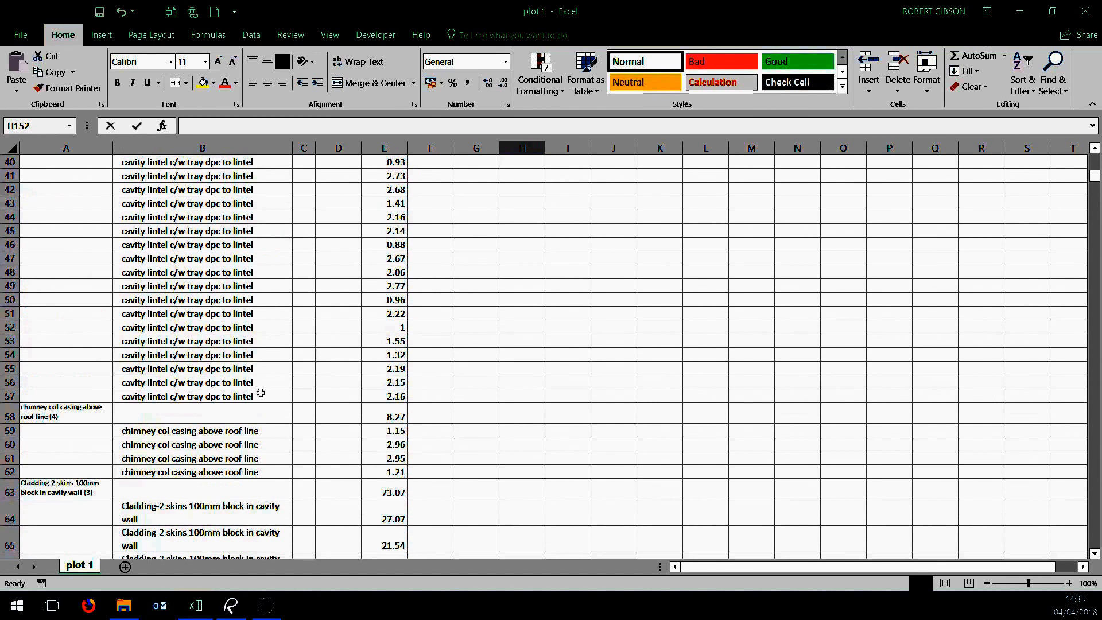
# Insert two blank rows at row 58, above the chimney col casing above roof line total
pyautogui.click(287, 419)
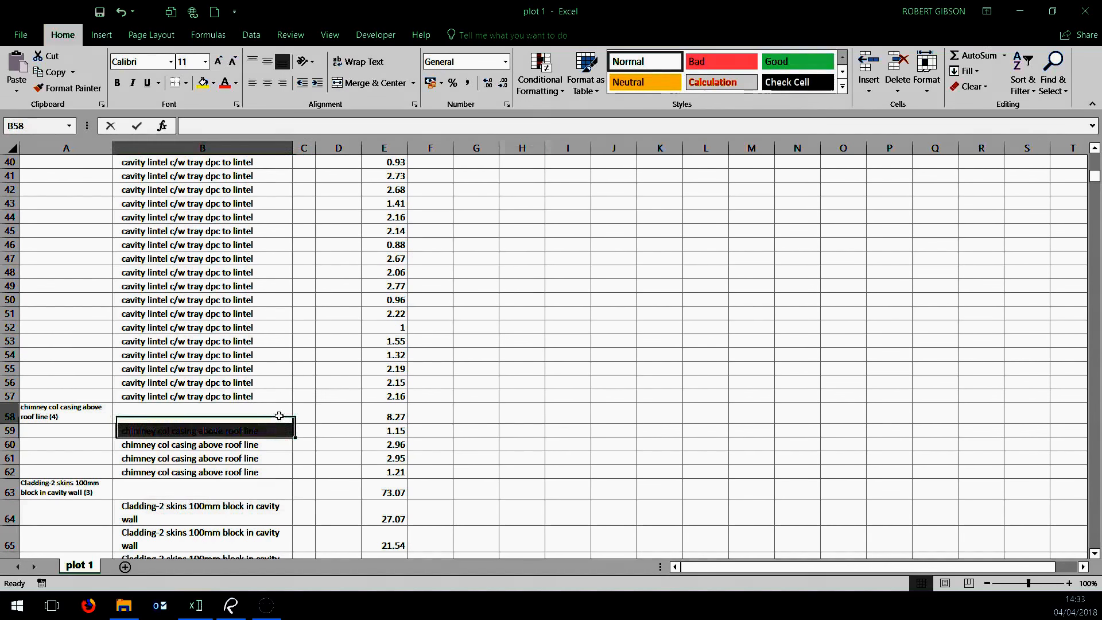
pyautogui.click(869, 85)
pyautogui.click(891, 127)
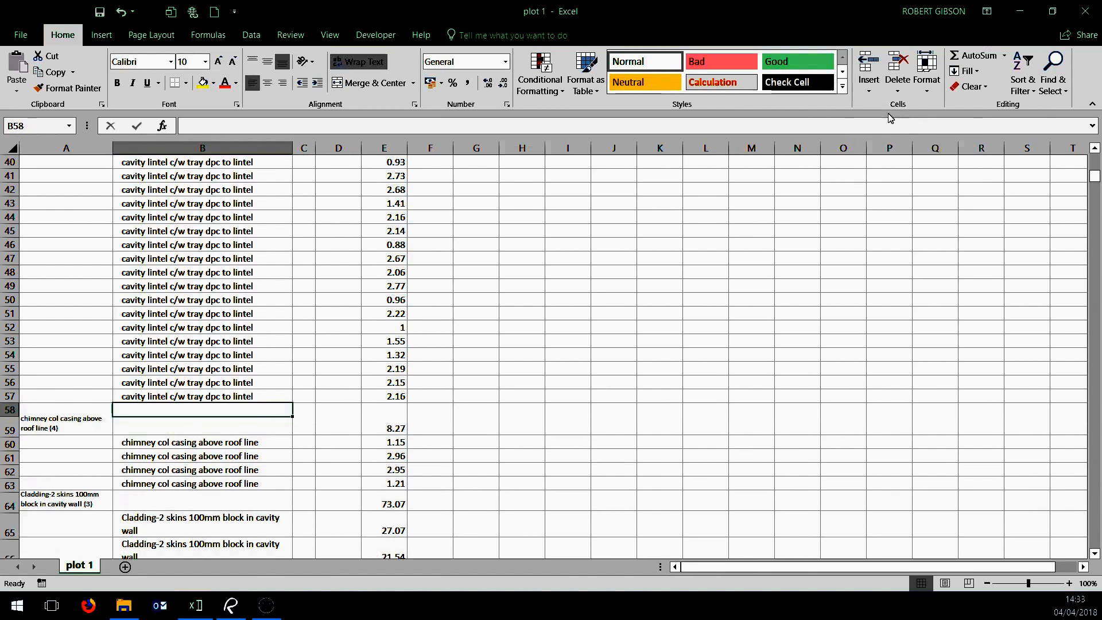
pyautogui.click(869, 85)
pyautogui.click(895, 126)
pyautogui.click(830, 247)
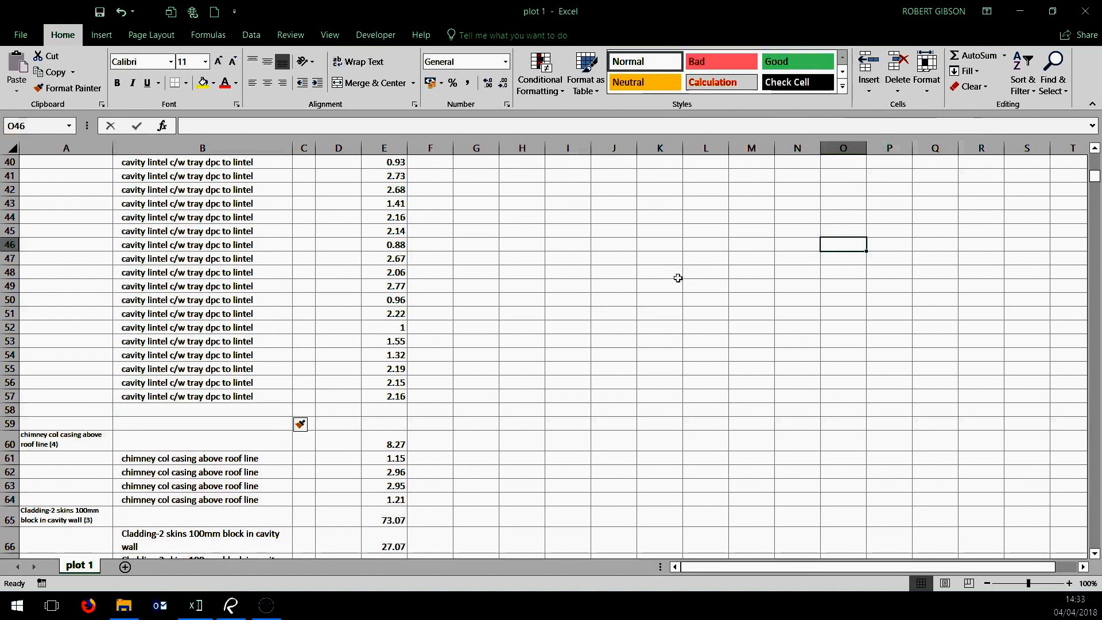
# Move the cavity lintel c/w tray dpc to lintel total from row 34 to the blank row 58
pyautogui.scroll(3, 639, 277)
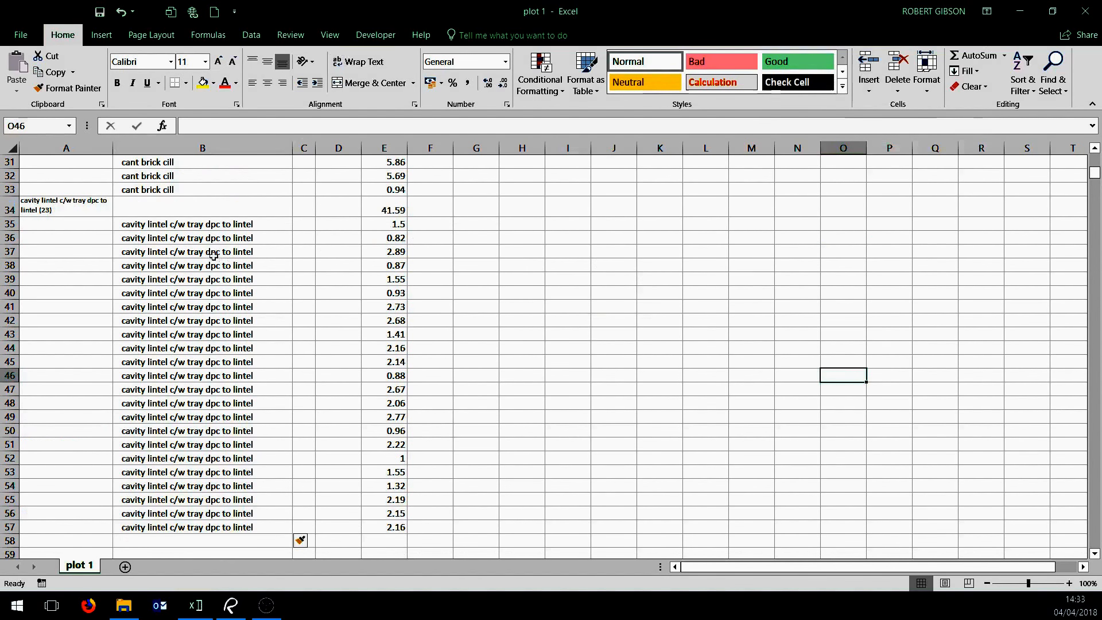
pyautogui.moveTo(87, 204); pyautogui.dragTo(314, 550)
pyautogui.click(551, 450)
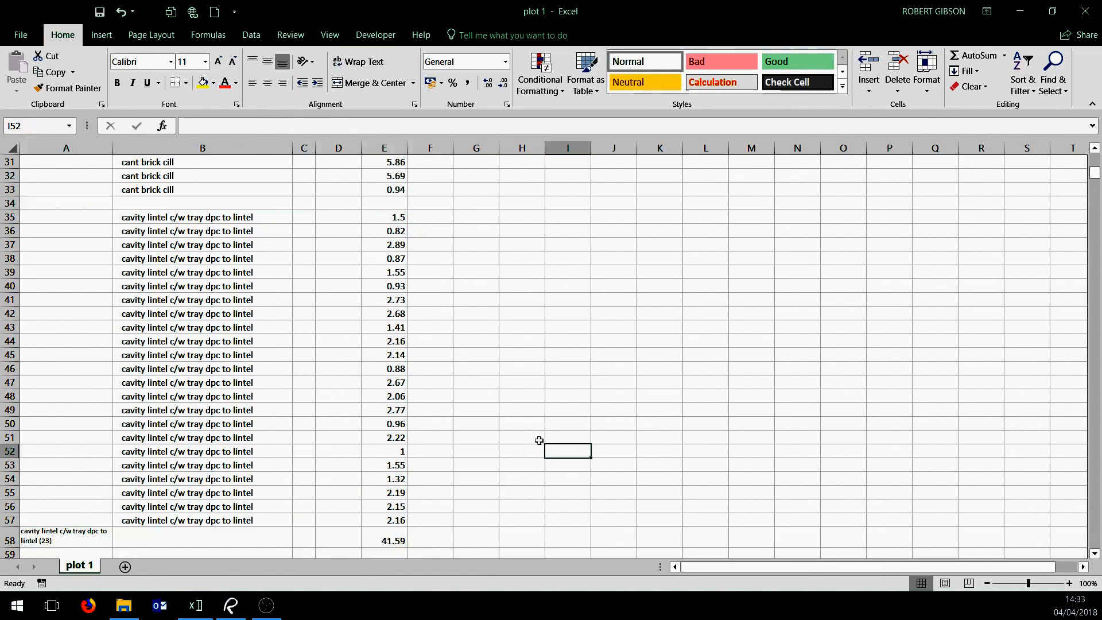
# Sort the cavity lintel quantities in E35:E57 from smallest to largest
pyautogui.scroll(3, 485, 404)
pyautogui.scroll(-5, 485, 402)
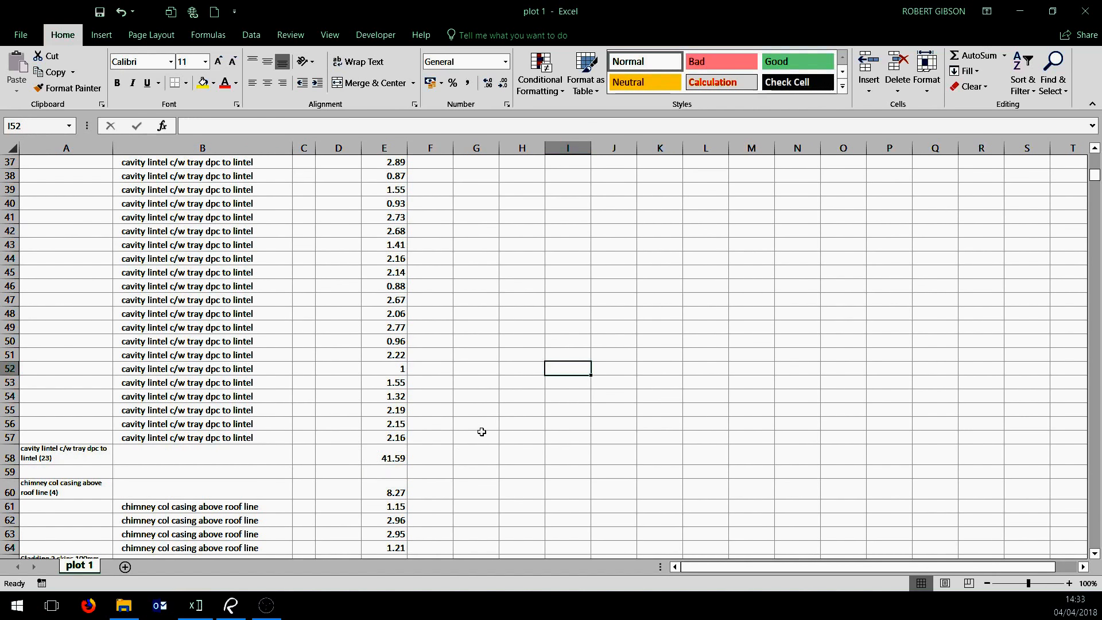
pyautogui.scroll(2, 483, 425)
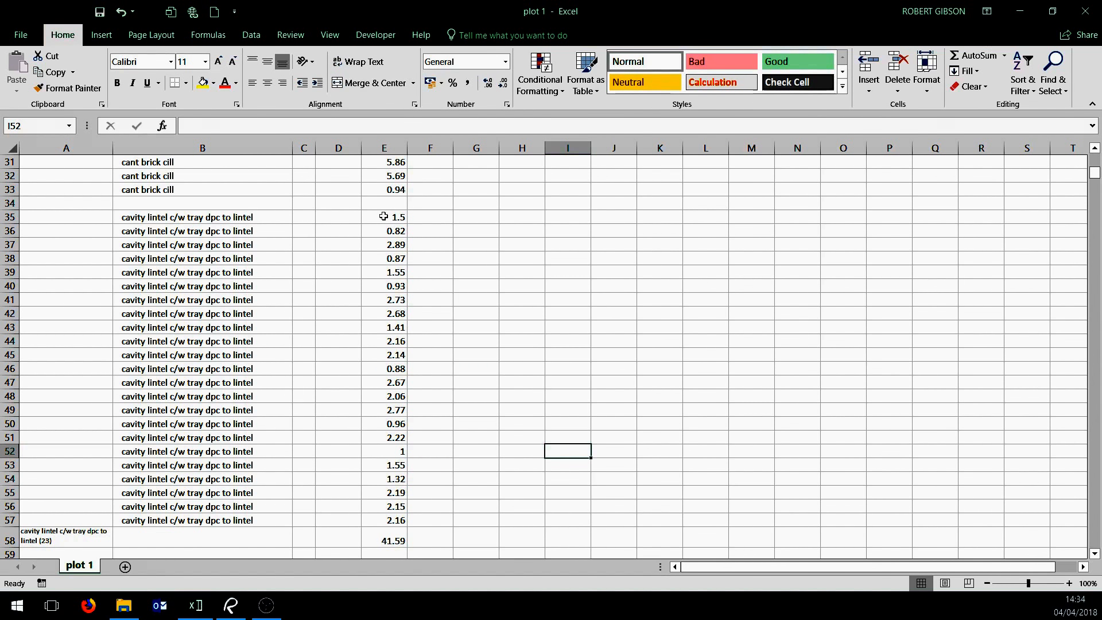
pyautogui.moveTo(383, 217); pyautogui.dragTo(383, 520)
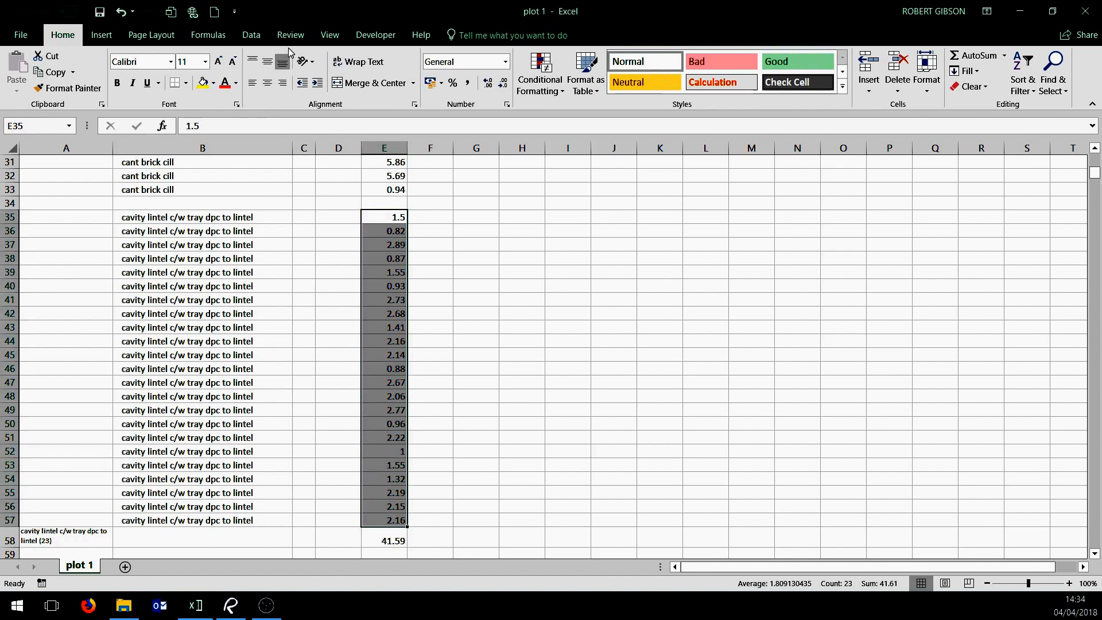
pyautogui.click(258, 38)
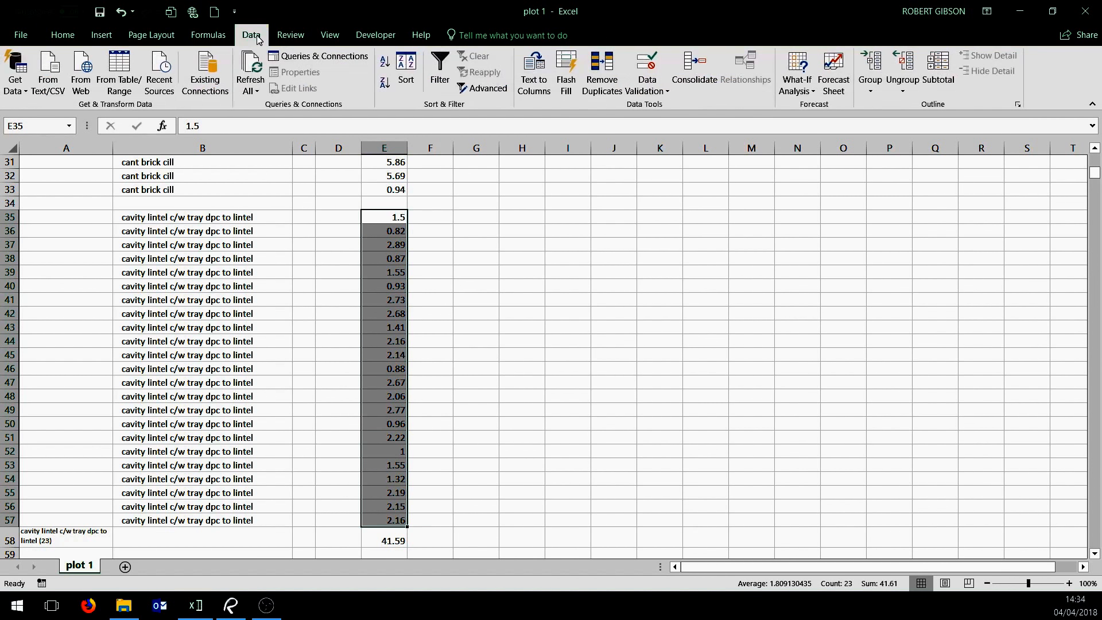
pyautogui.click(386, 61)
pyautogui.click(520, 310)
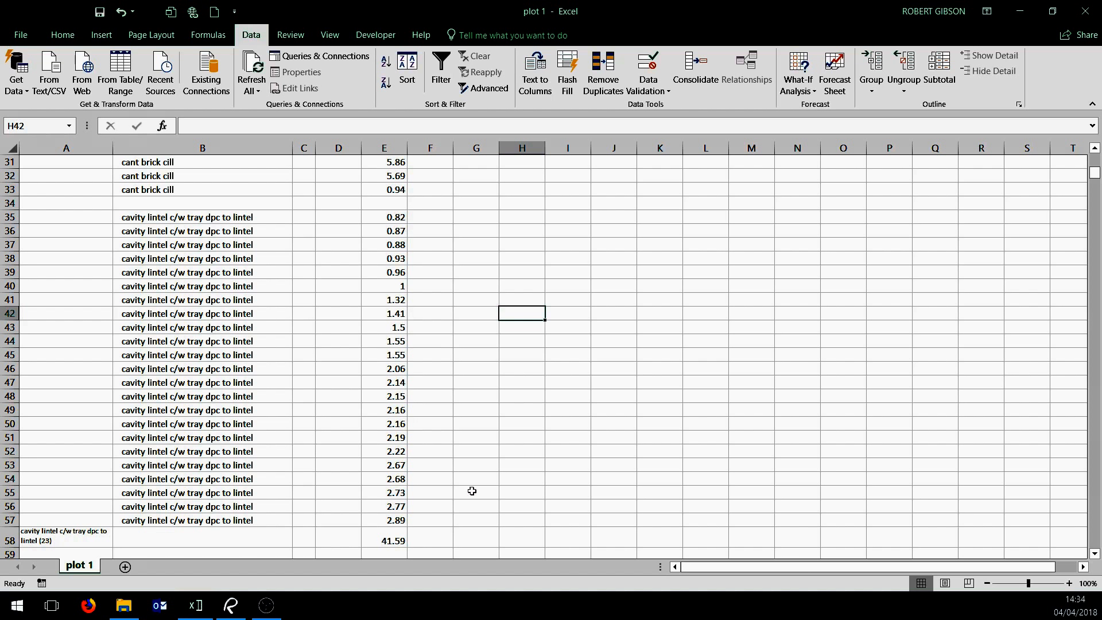
# Format the cavity lintel quantities in E35:E57 as Number with 1 decimal place
pyautogui.click(476, 465)
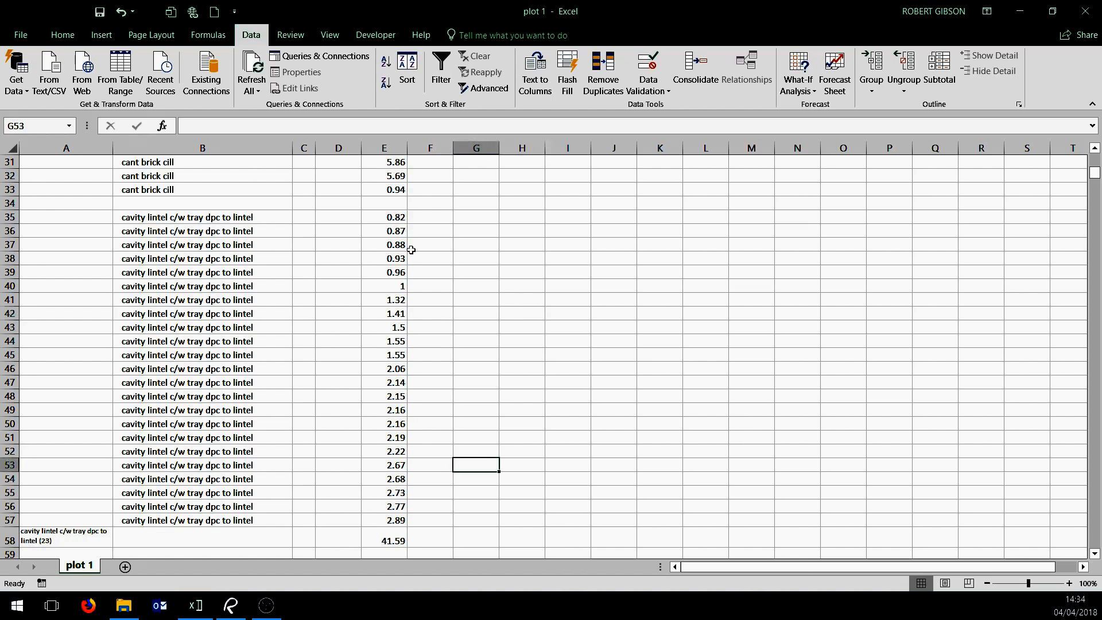
pyautogui.click(389, 218)
pyautogui.moveTo(389, 218); pyautogui.dragTo(391, 515)
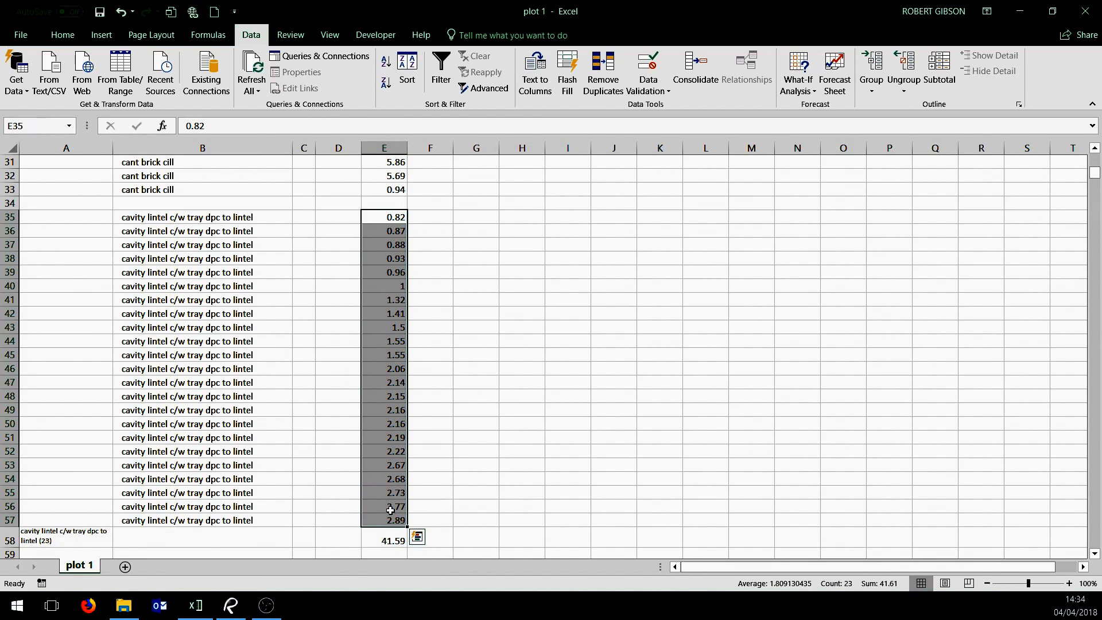
pyautogui.rightClick(390, 510)
pyautogui.click(459, 443)
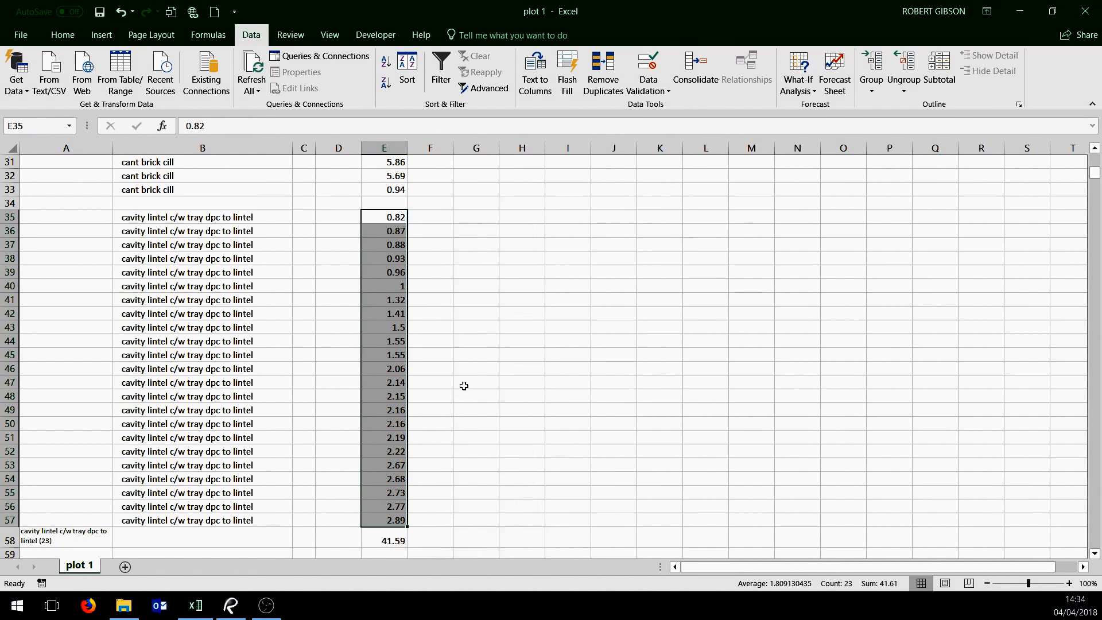
pyautogui.click(347, 319)
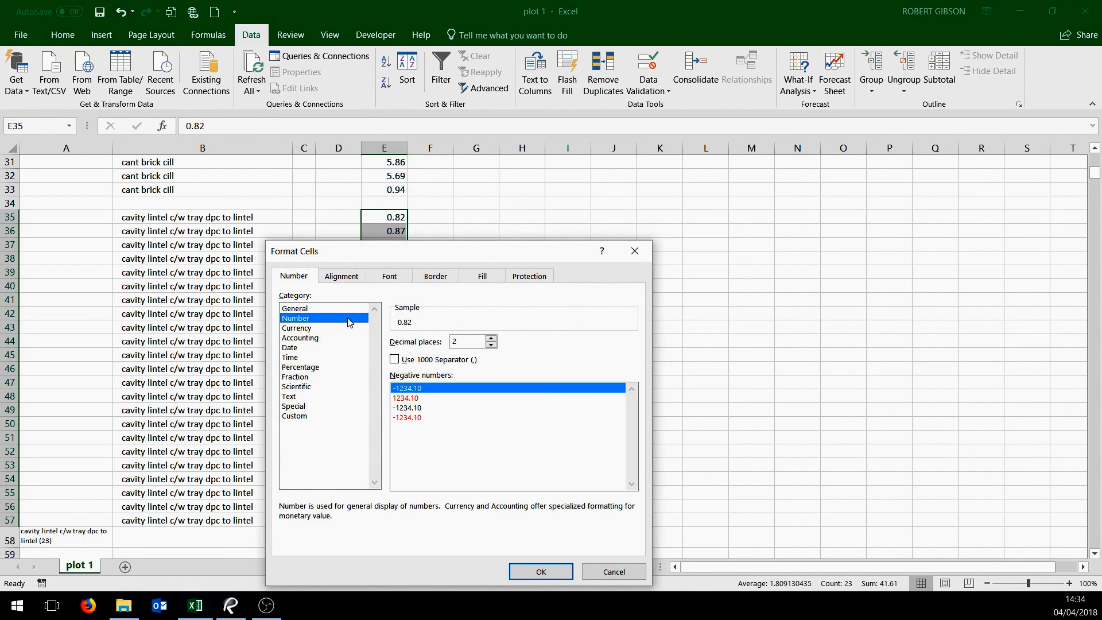
pyautogui.click(491, 345)
pyautogui.click(550, 571)
pyautogui.click(566, 424)
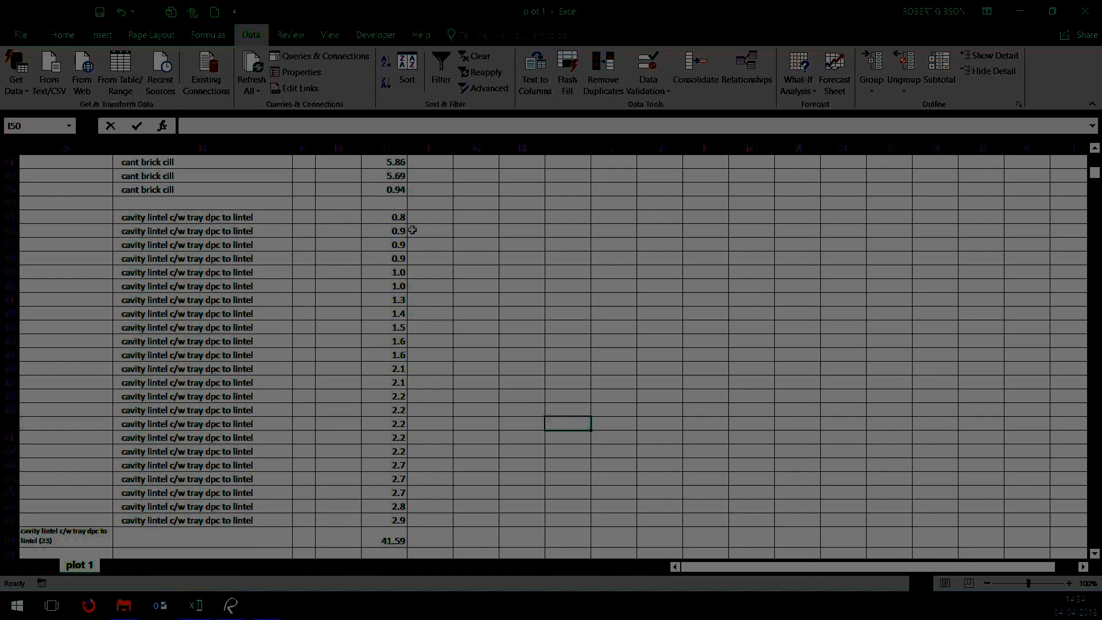
# Insert a blank sheet row at row 36, separating the 0.8 cavity lintel from the 0.9 lintels
pyautogui.click(374, 231)
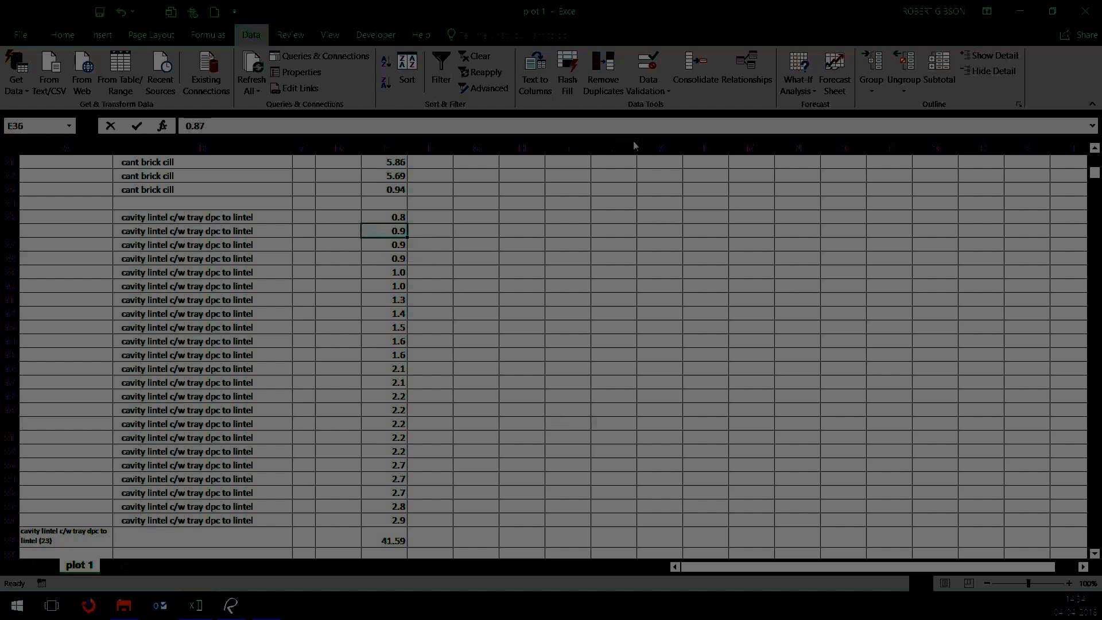
pyautogui.click(101, 38)
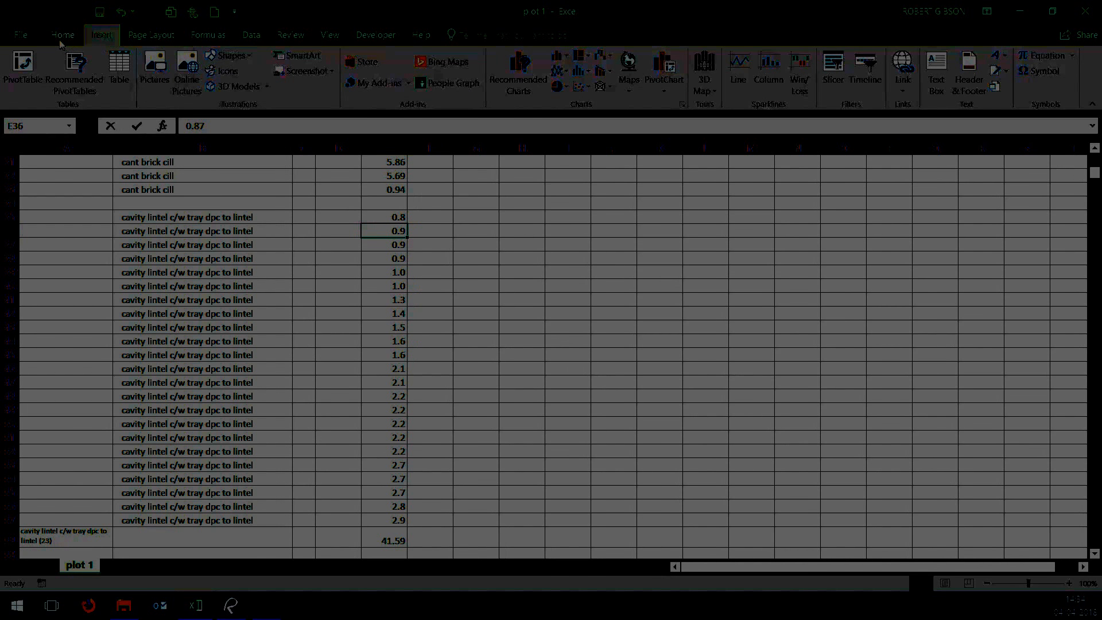
pyautogui.click(62, 37)
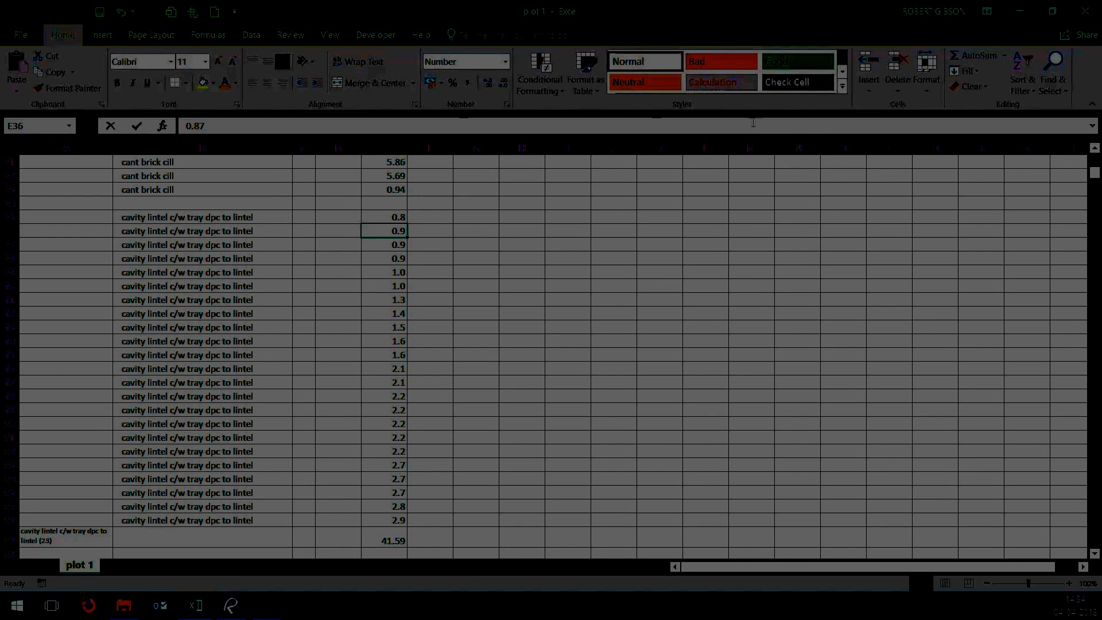
pyautogui.click(869, 80)
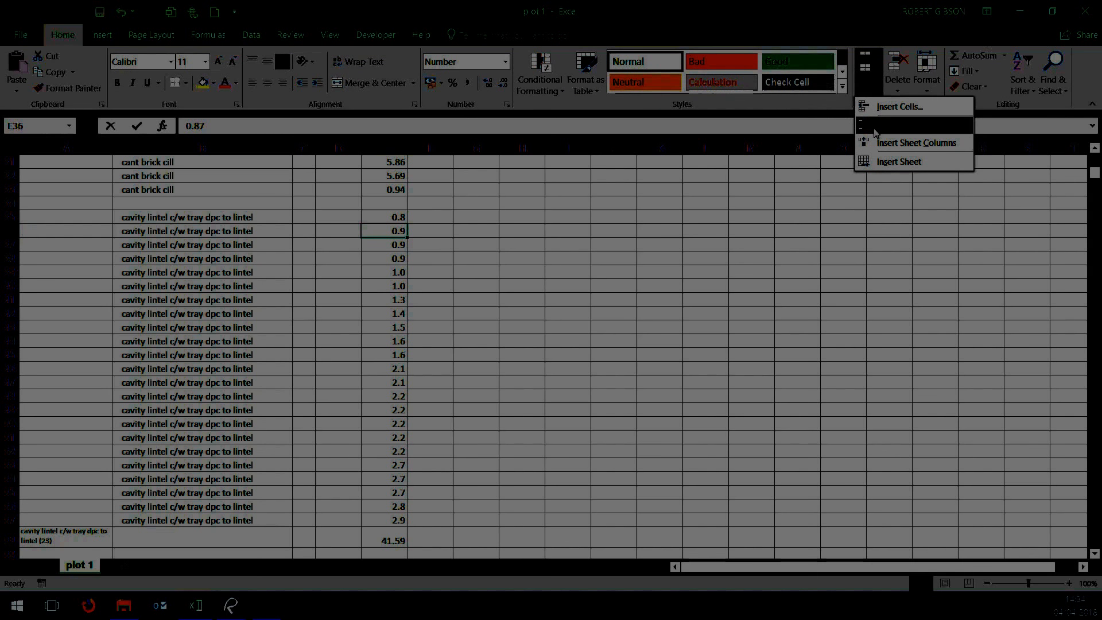
pyautogui.click(887, 126)
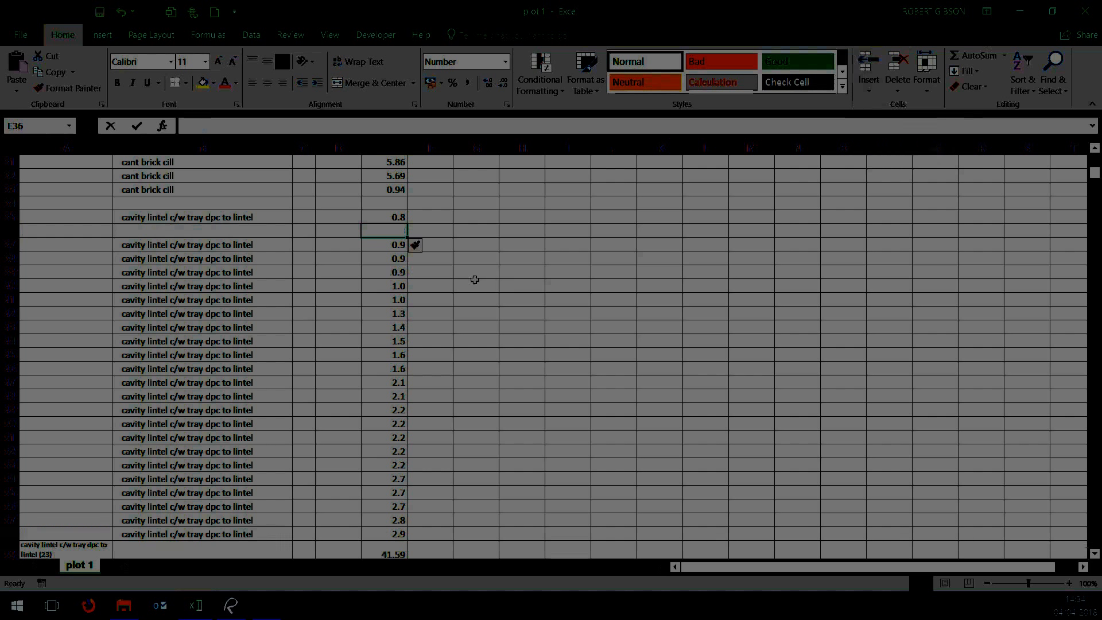
# Insert blank rows at rows 40 and 43 to set the 1.0 cavity lintels apart from the 0.9 and 1.3 ones
pyautogui.click(428, 287)
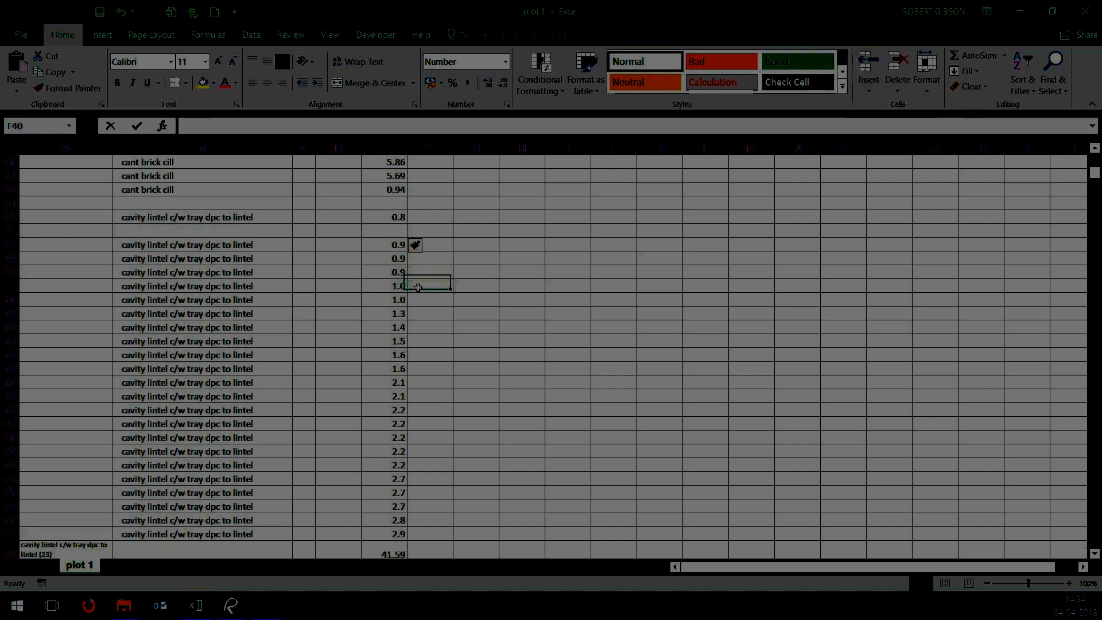
pyautogui.click(868, 86)
pyautogui.click(888, 126)
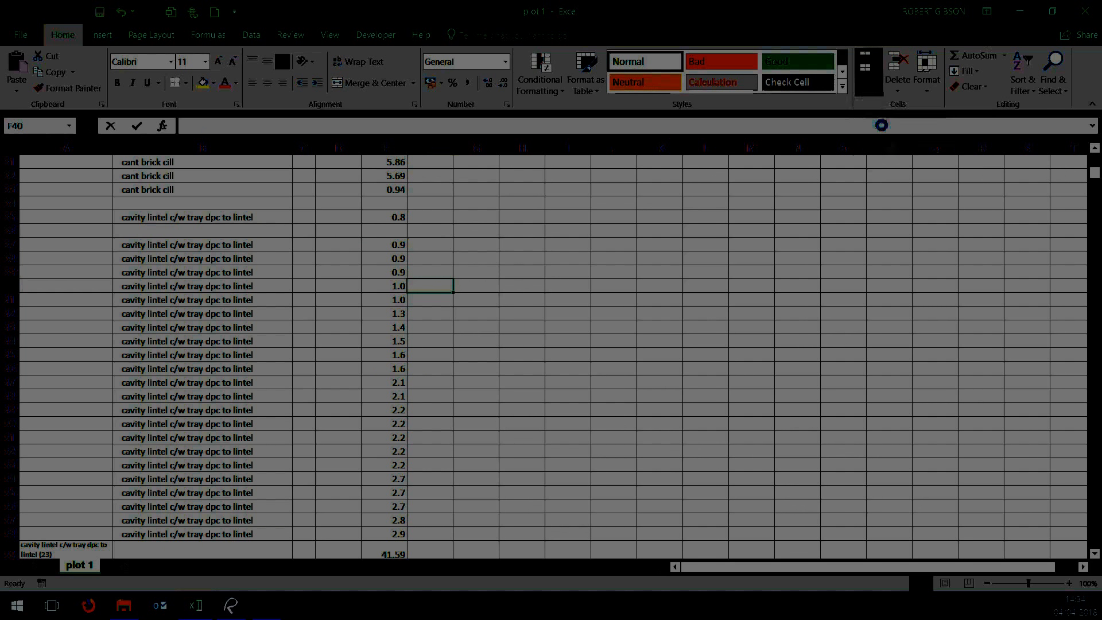
pyautogui.click(435, 328)
pyautogui.click(878, 91)
pyautogui.click(888, 127)
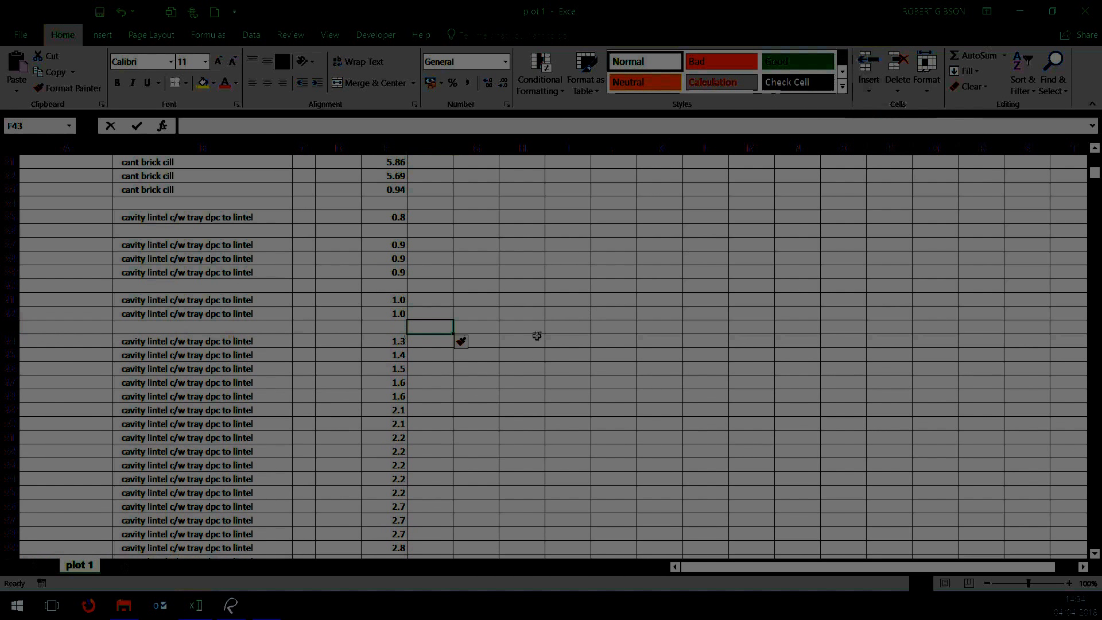
# Insert blank rows at rows 45 and 47, above and below the 1.4 cavity lintel
pyautogui.click(453, 354)
pyautogui.click(869, 86)
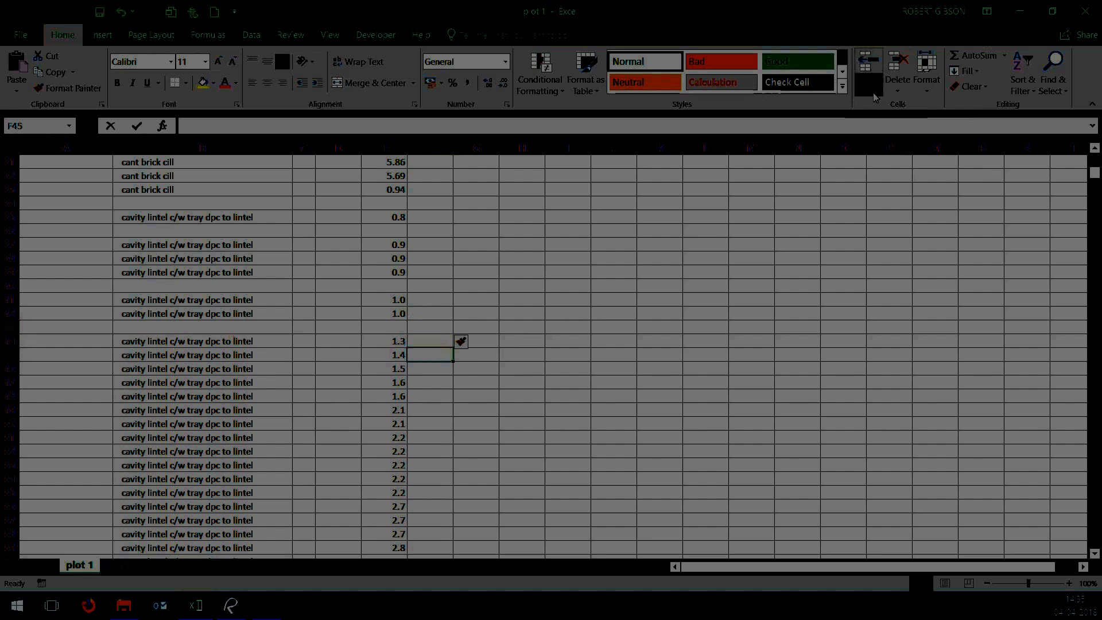
pyautogui.click(889, 127)
pyautogui.scroll(-2, 494, 345)
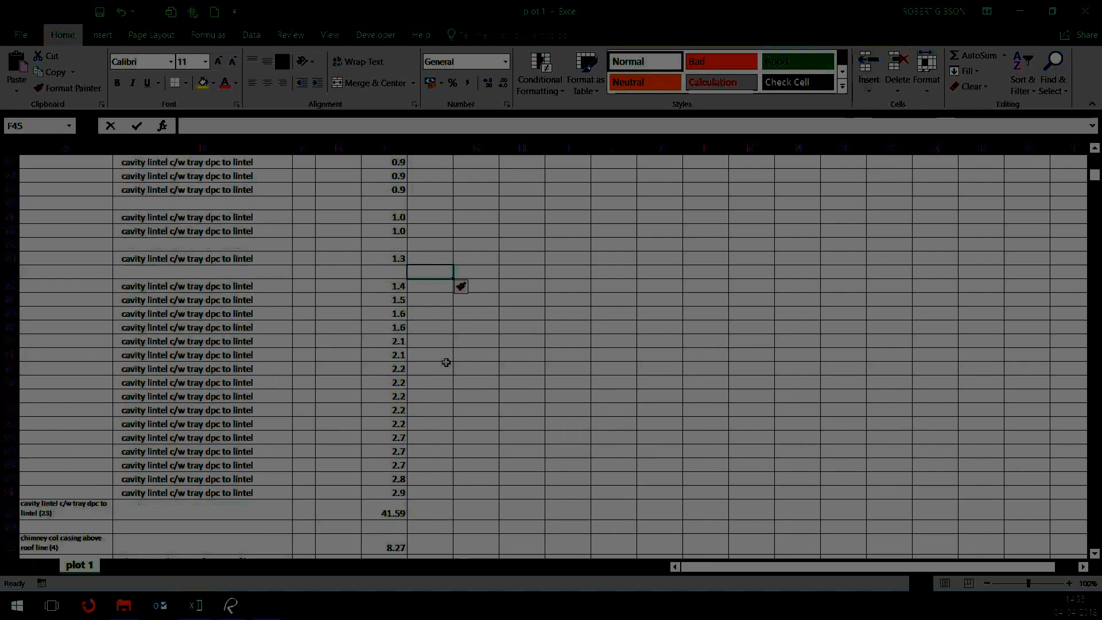
pyautogui.click(424, 299)
pyautogui.click(868, 86)
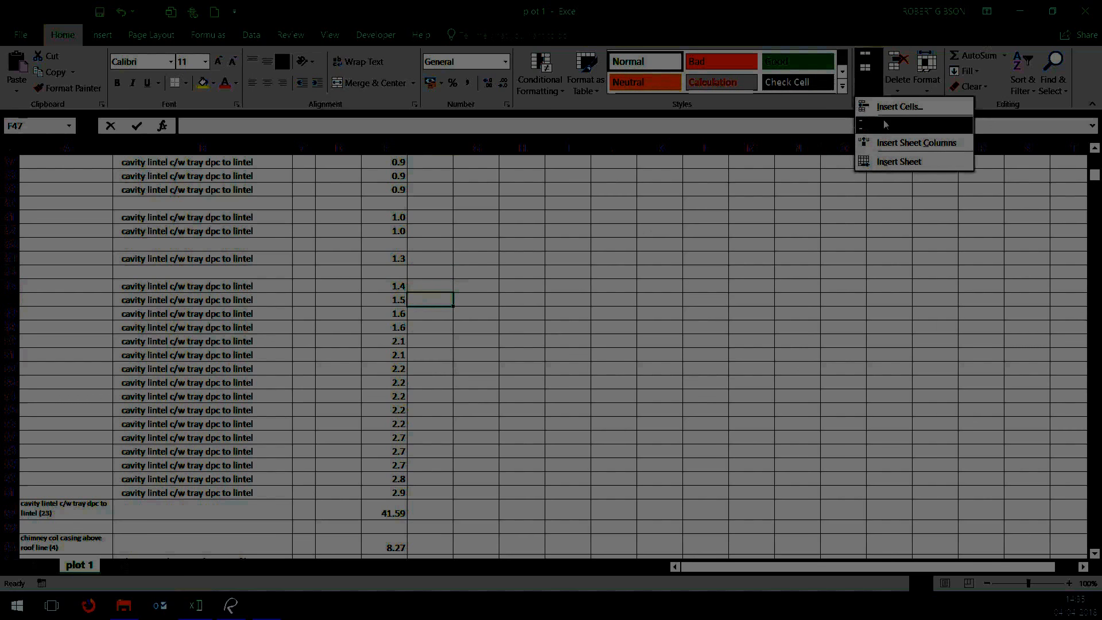
pyautogui.click(884, 125)
pyautogui.click(620, 338)
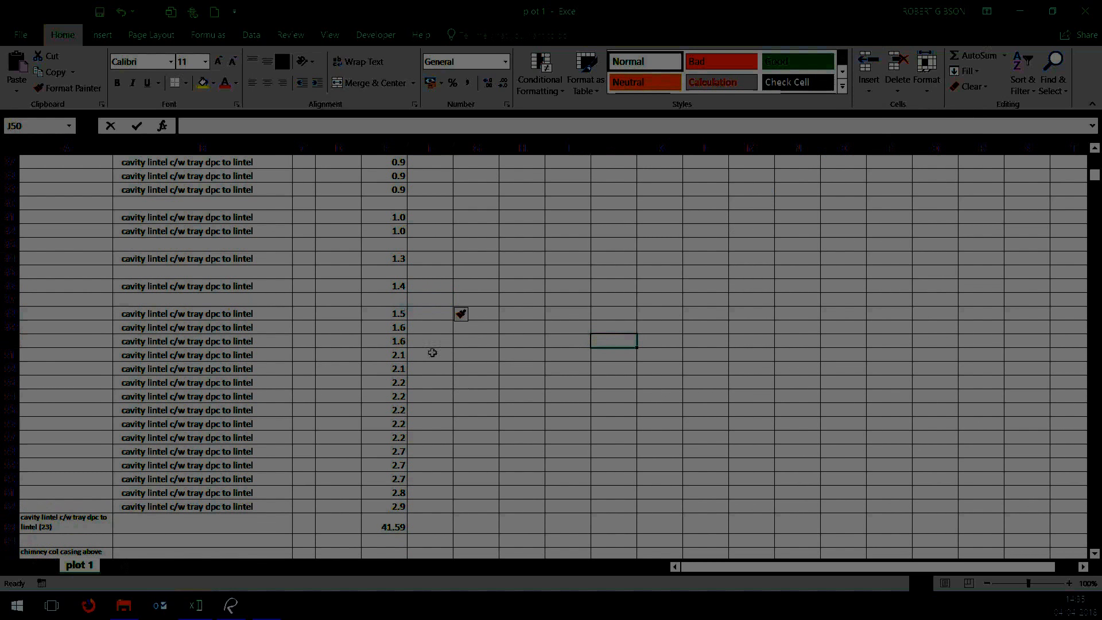
# Insert blank rows at rows 51 and 54, above and below the two 2.1 cavity lintels
pyautogui.click(432, 353)
pyautogui.click(868, 86)
pyautogui.click(891, 126)
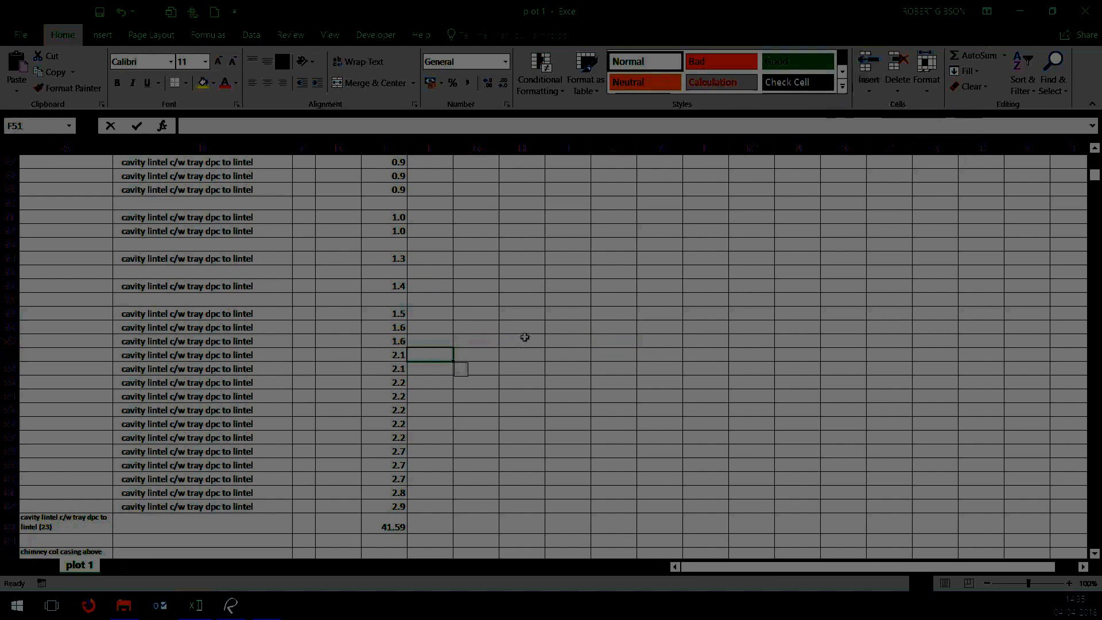
pyautogui.click(433, 395)
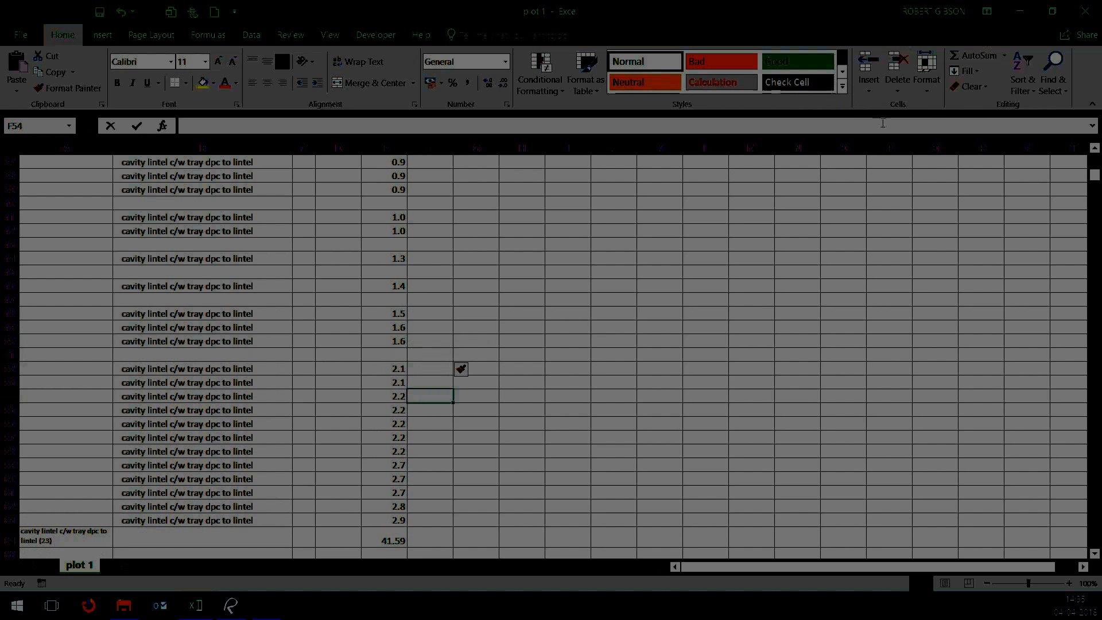
pyautogui.click(869, 90)
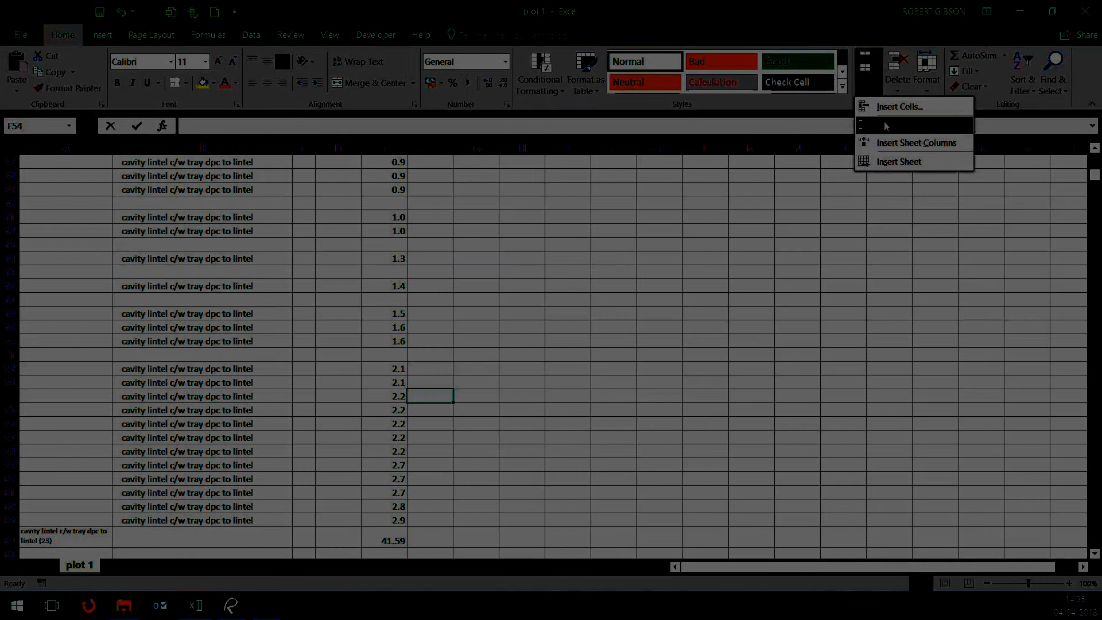
pyautogui.click(886, 127)
# Insert blank rows at rows 60 and 64, above and below the three 2.7 cavity lintels
pyautogui.scroll(-3, 442, 406)
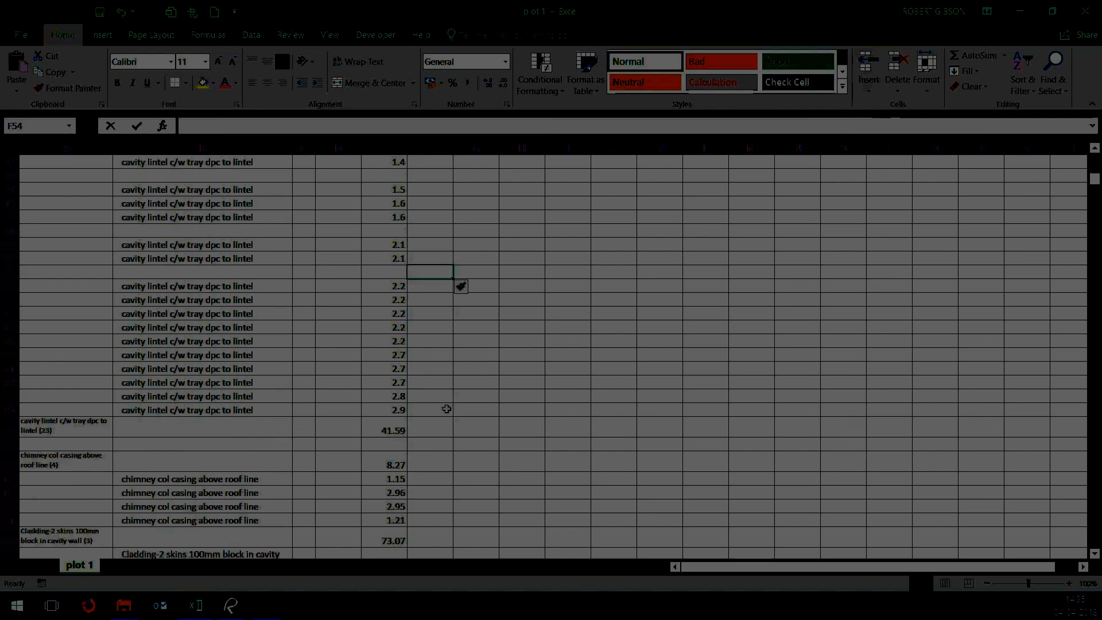
pyautogui.click(440, 357)
pyautogui.click(869, 86)
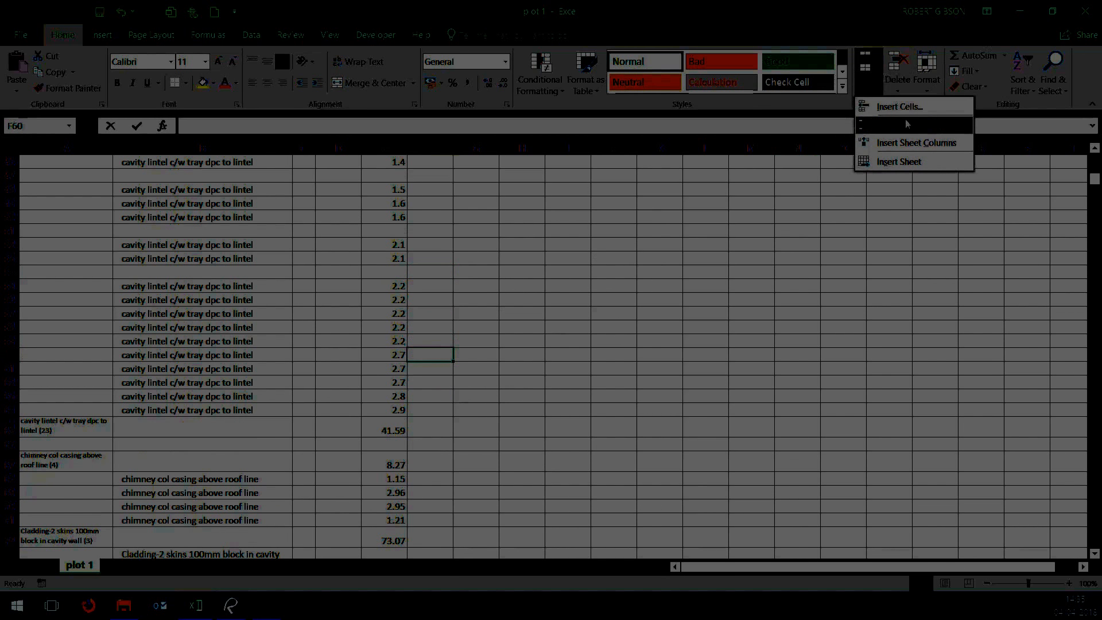
pyautogui.click(886, 124)
pyautogui.click(435, 405)
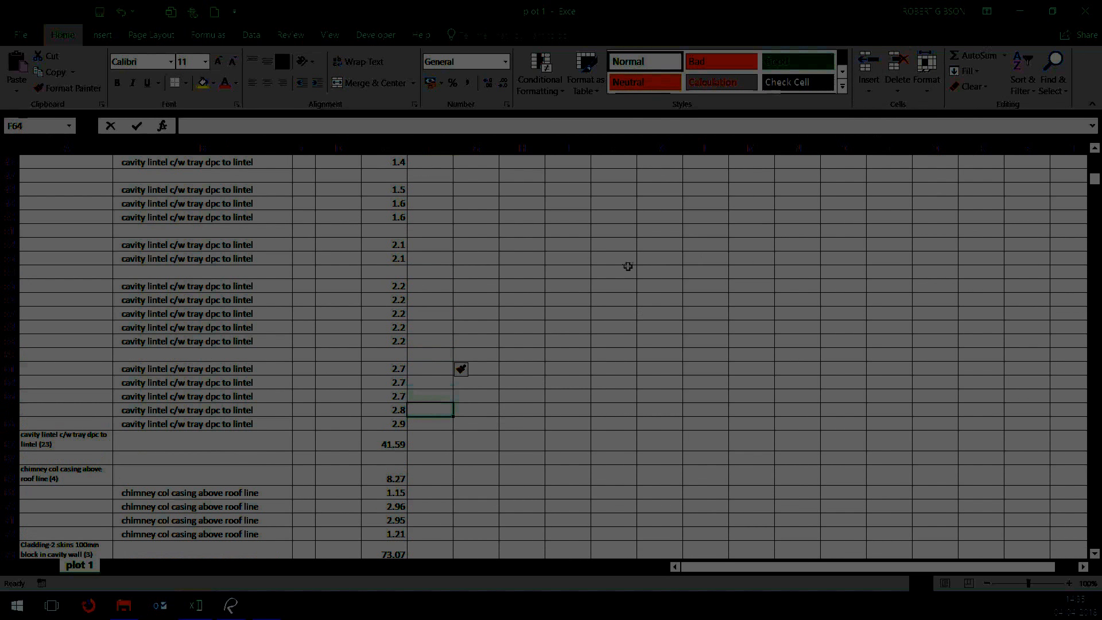
pyautogui.click(869, 89)
pyautogui.click(899, 125)
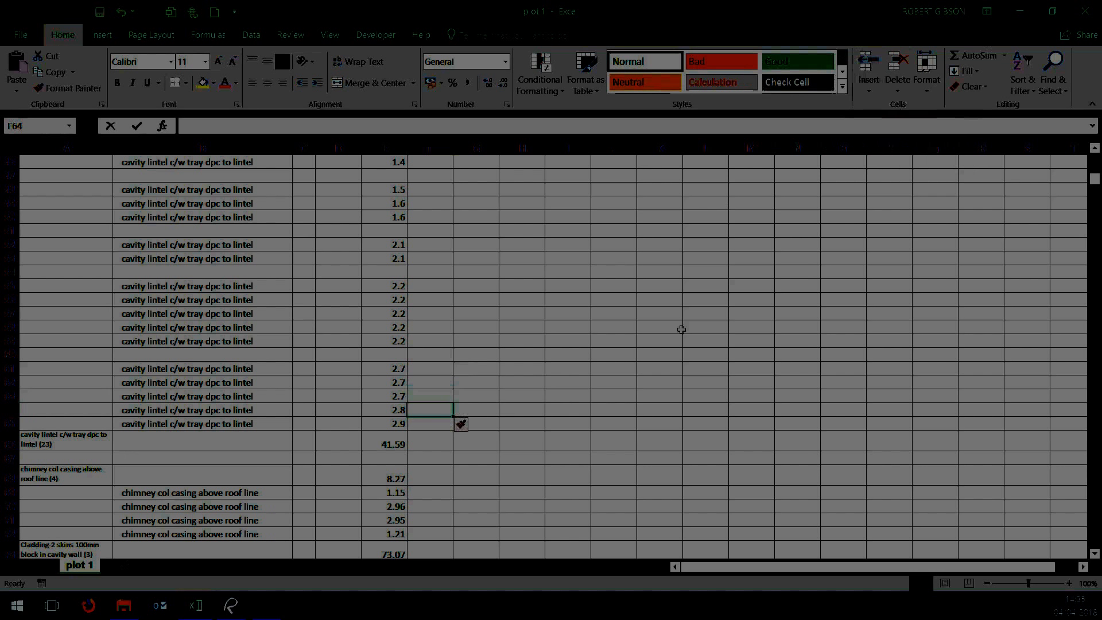
pyautogui.click(679, 328)
# Insert a blank row at row 66, between the 2.8 and 2.9 cavity lintels
pyautogui.click(432, 438)
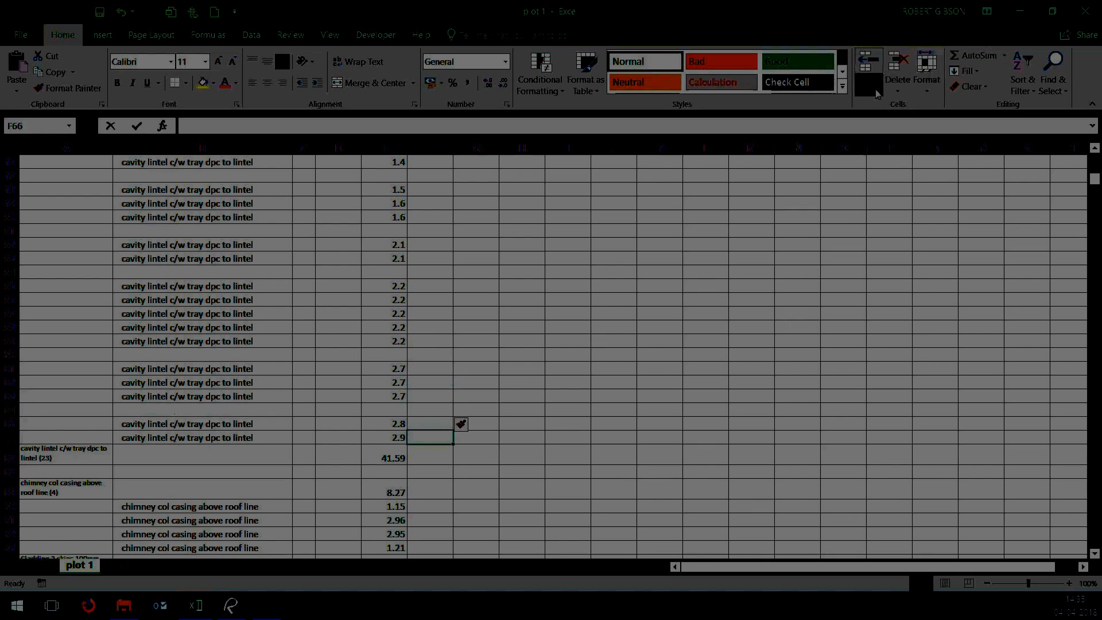
pyautogui.click(876, 89)
pyautogui.click(896, 124)
pyautogui.click(725, 329)
# Insert a blank row at row 49, between the 1.5 and 1.6 cavity lintels
pyautogui.scroll(3, 629, 342)
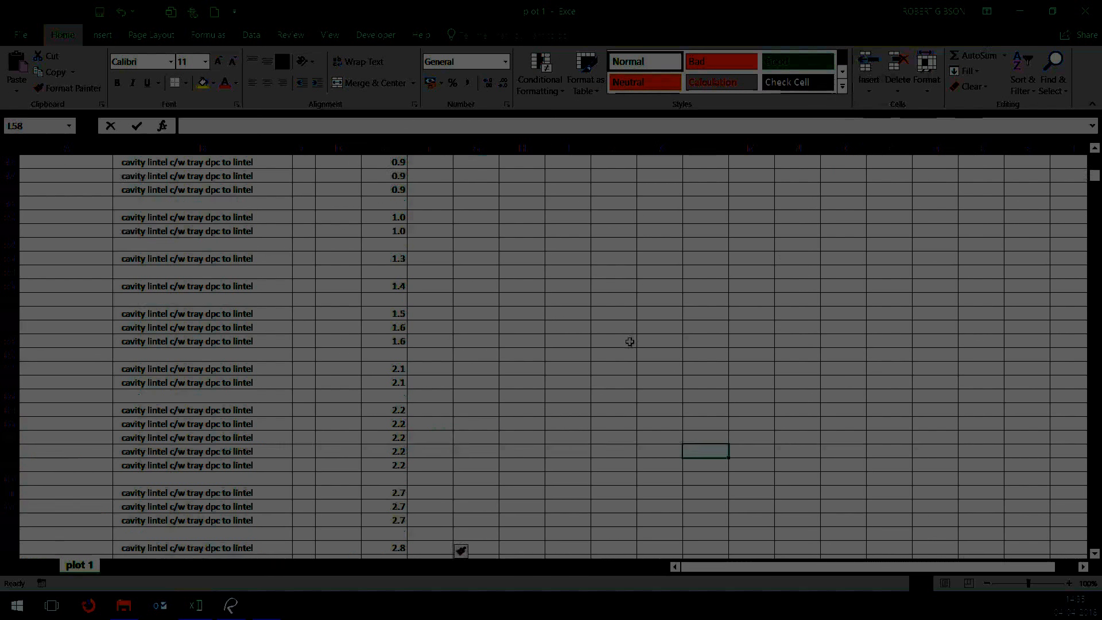
pyautogui.click(433, 326)
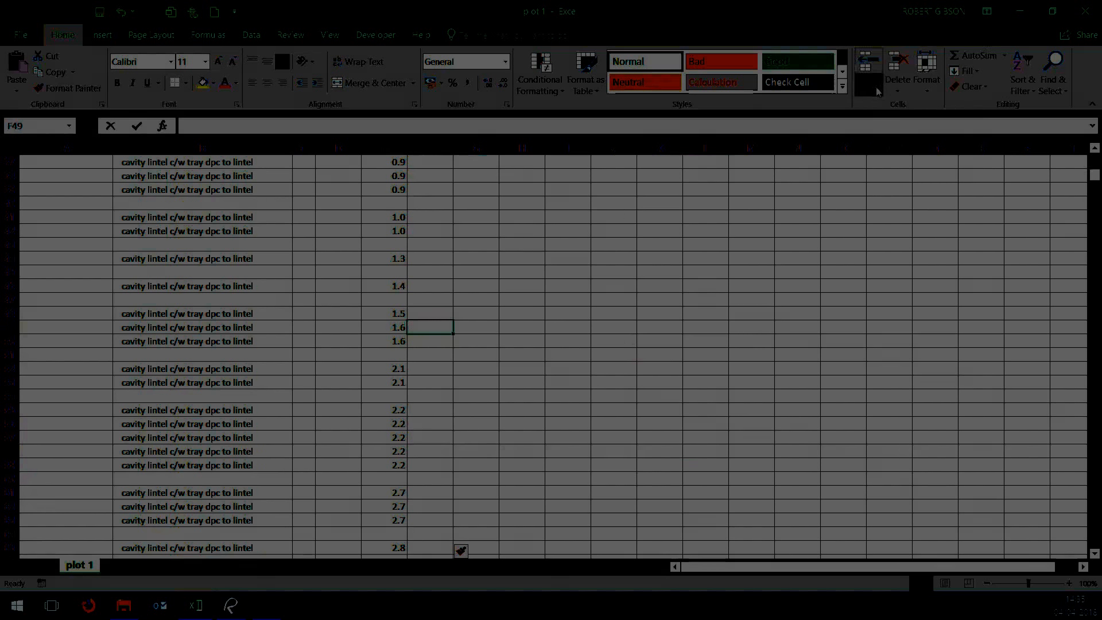
pyautogui.click(869, 89)
pyautogui.click(907, 143)
pyautogui.click(767, 272)
# Enter a count of 1 in F36 and label the row "800mm lintel" in B36
pyautogui.scroll(4, 551, 340)
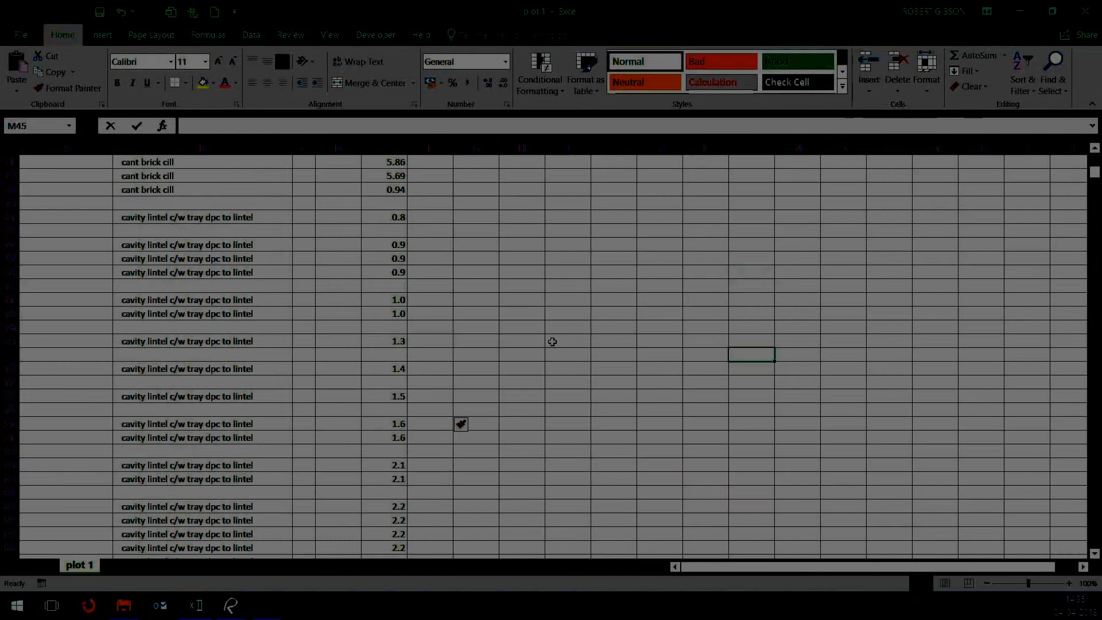
pyautogui.click(444, 324)
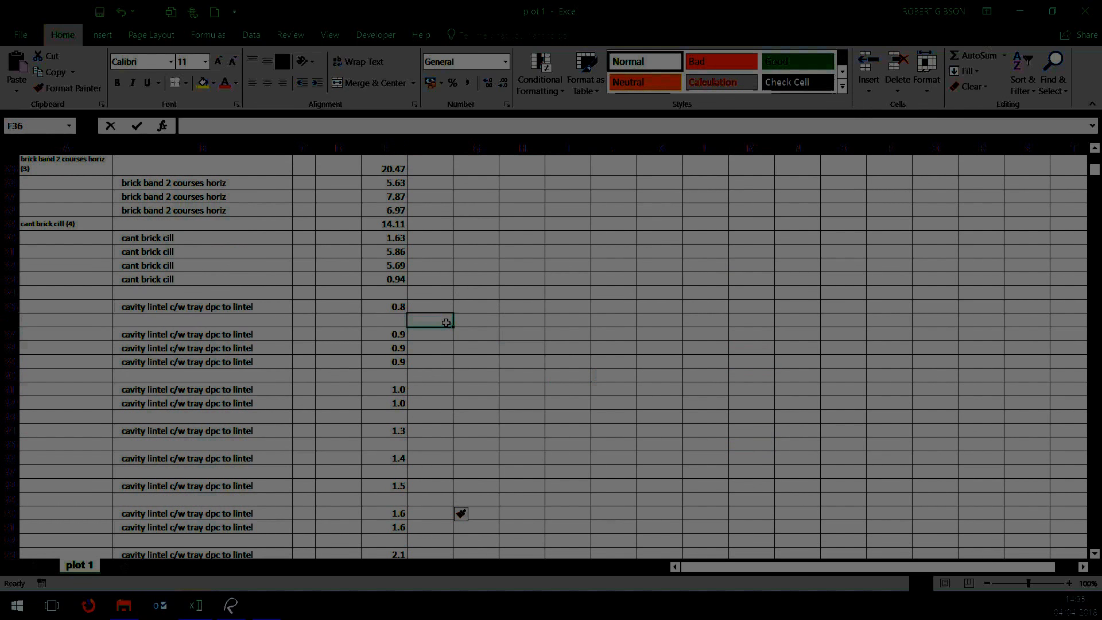
pyautogui.write('1')
pyautogui.click(283, 319)
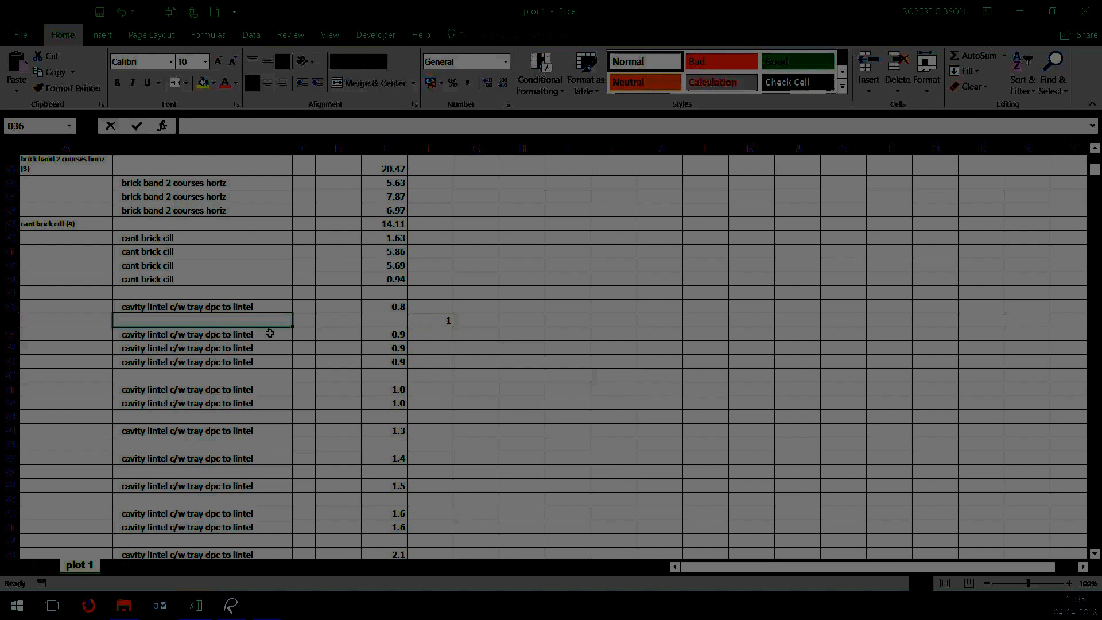
pyautogui.write('800mm lintel')
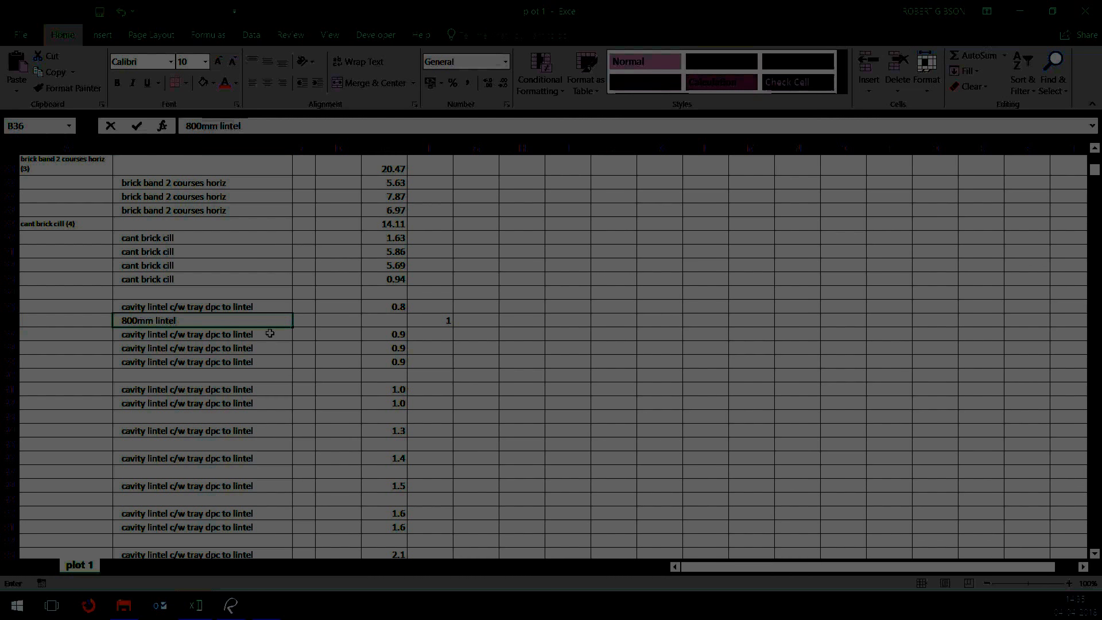
# Enter a count of 3 in F40 and label the row "900mm lintel" in B40
pyautogui.click(437, 371)
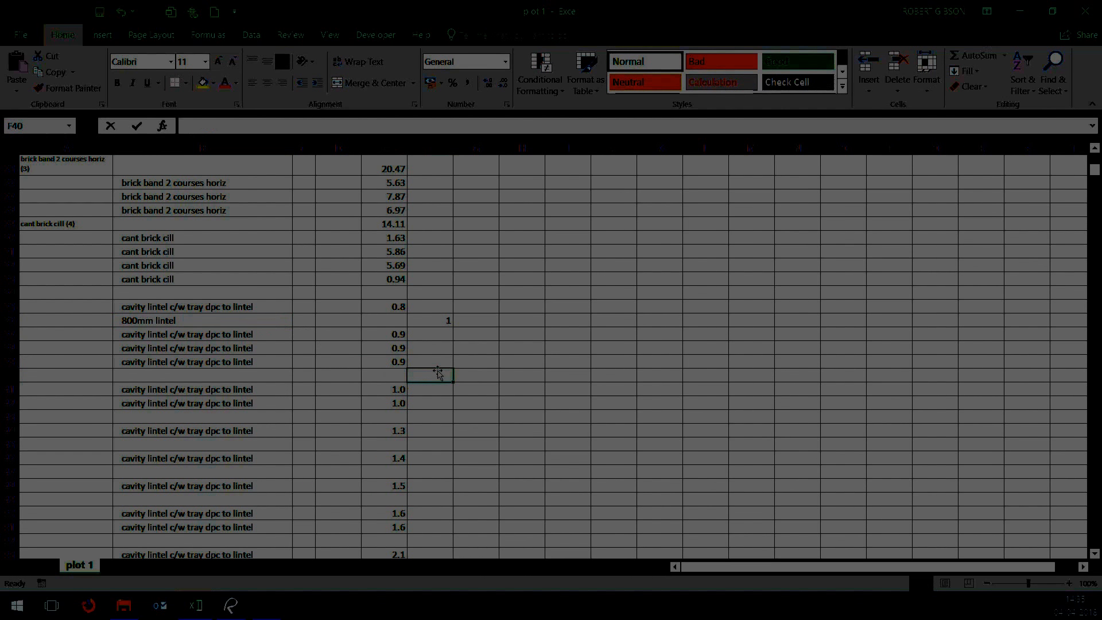
pyautogui.write('3')
pyautogui.click(270, 377)
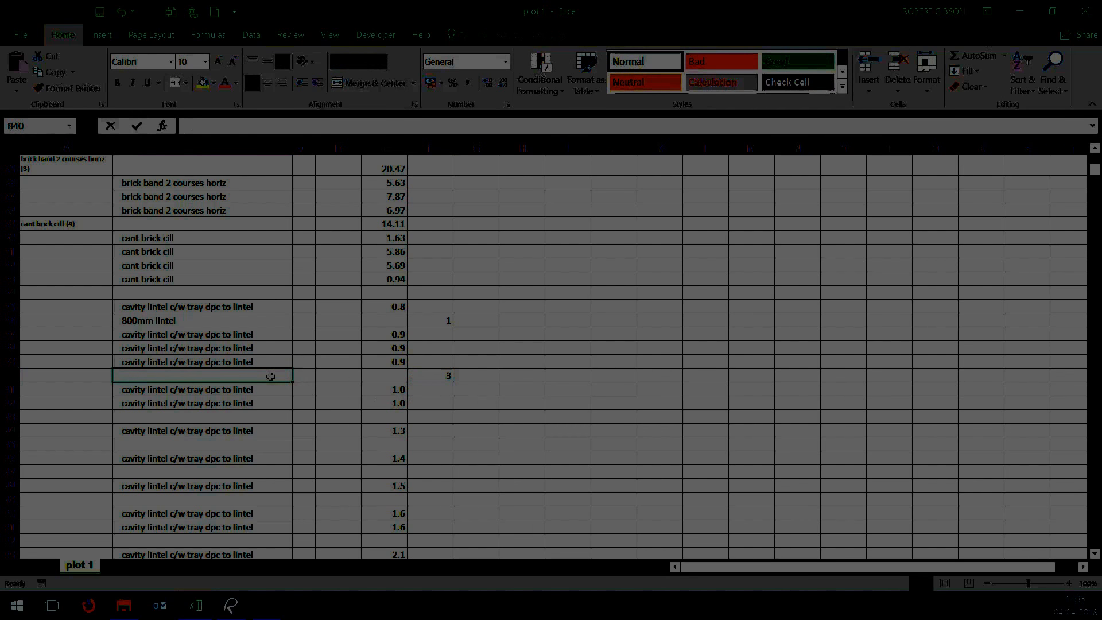
pyautogui.write('9000mm lintel')
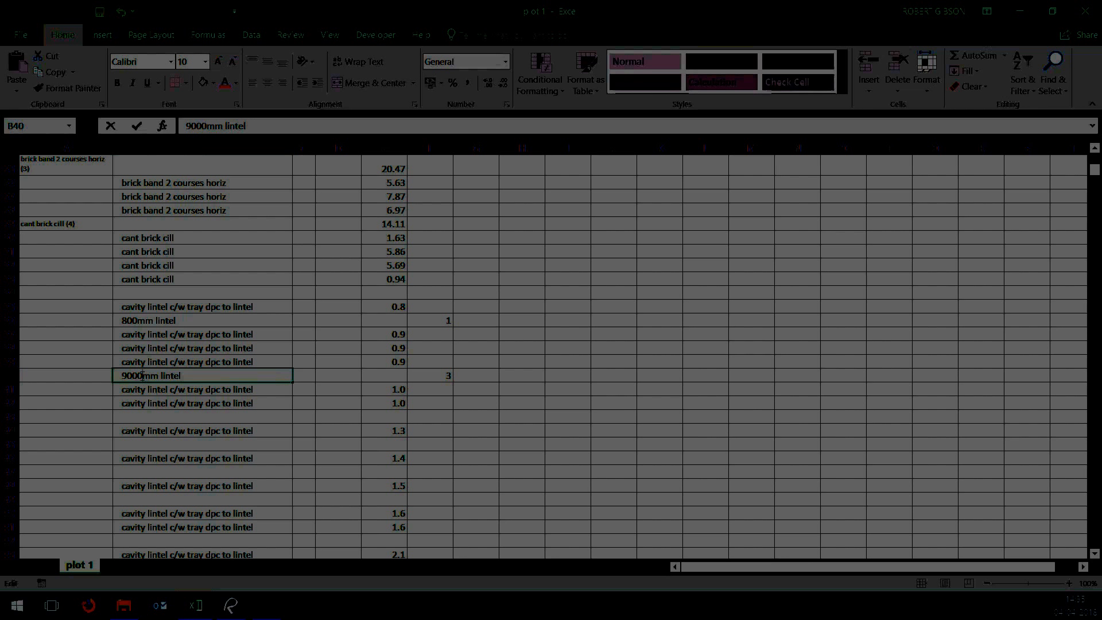
pyautogui.press('BackSpace')
pyautogui.click(659, 499)
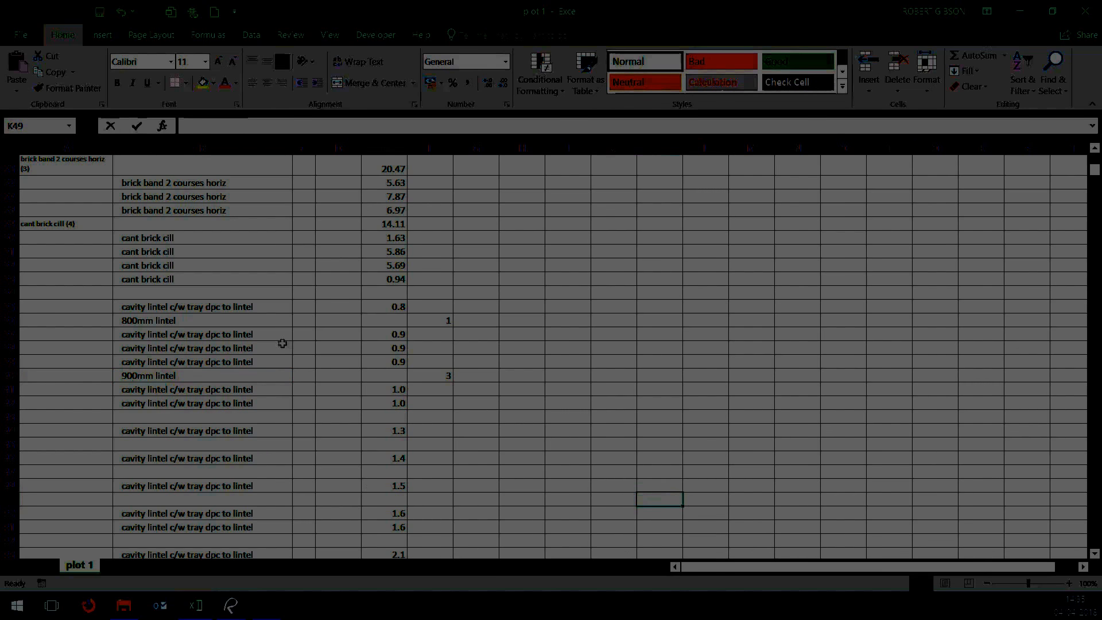
# Right-align the 900mm and 800mm lintel labels in B40 and B36
pyautogui.click(253, 317)
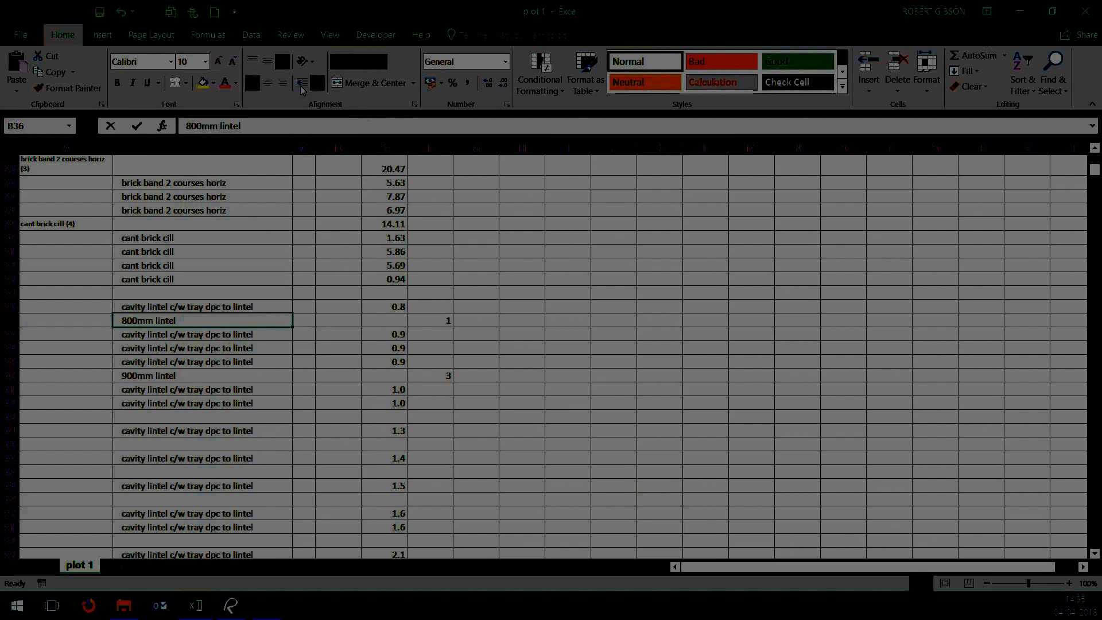
pyautogui.click(271, 374)
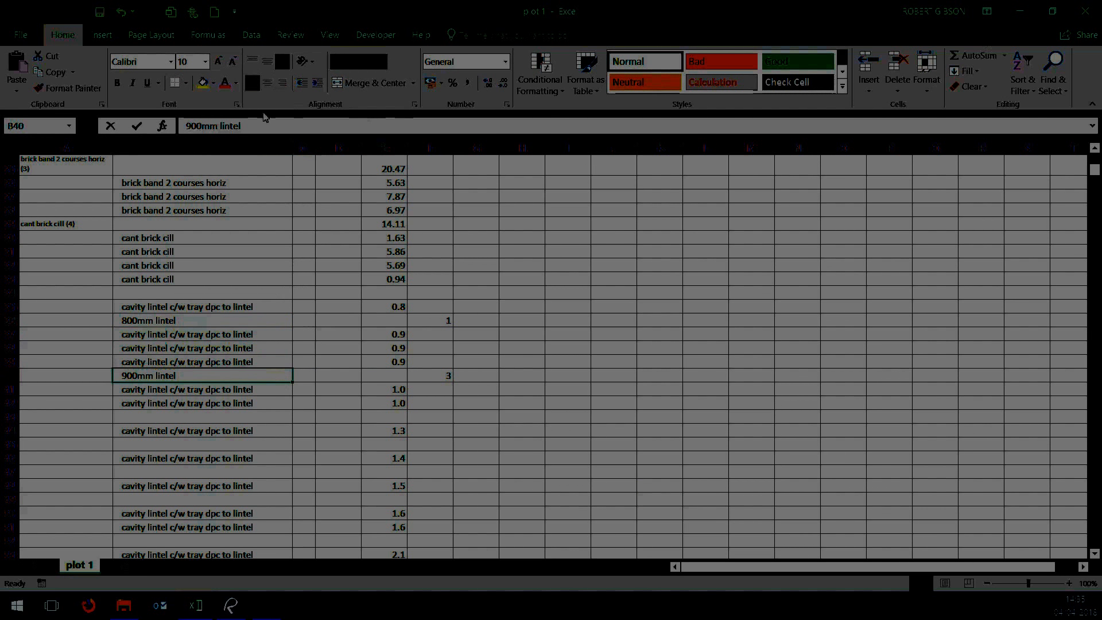
pyautogui.click(281, 82)
pyautogui.click(261, 317)
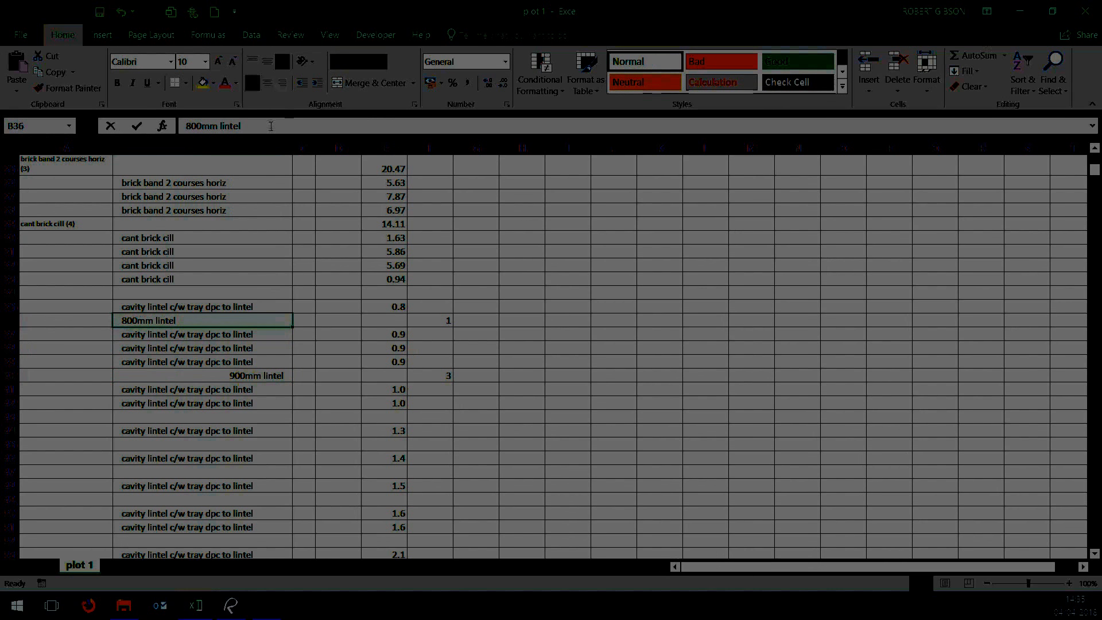
pyautogui.press('F4')
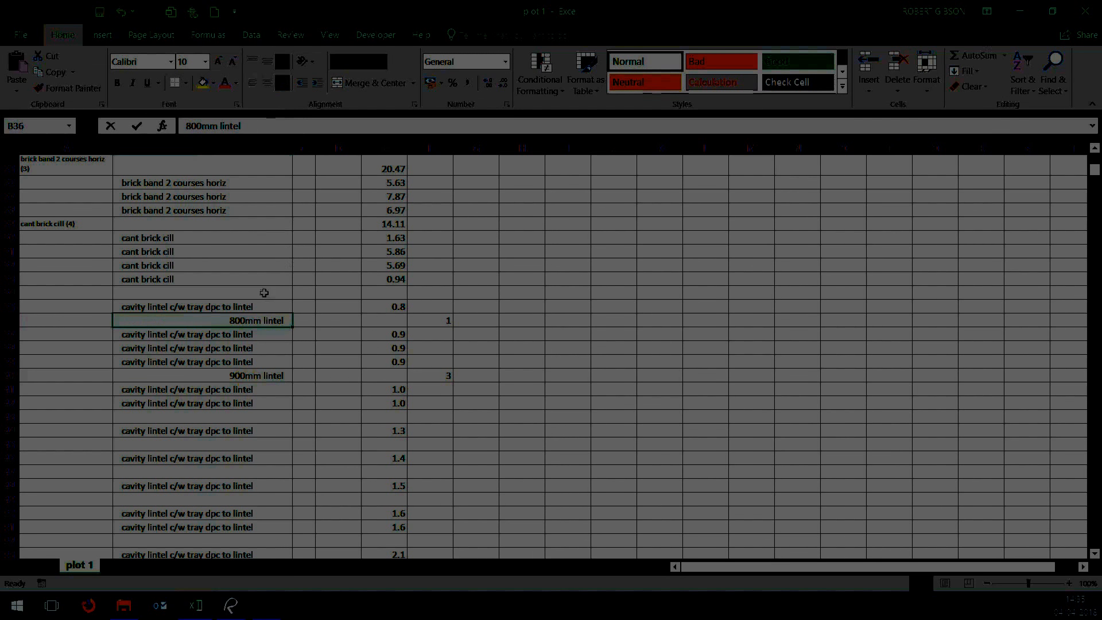
# Clear the repeated "cavity lintel c/w tray dpc to lintel" descriptions from column B, keeping the 800mm and 900mm labels
pyautogui.click(215, 306)
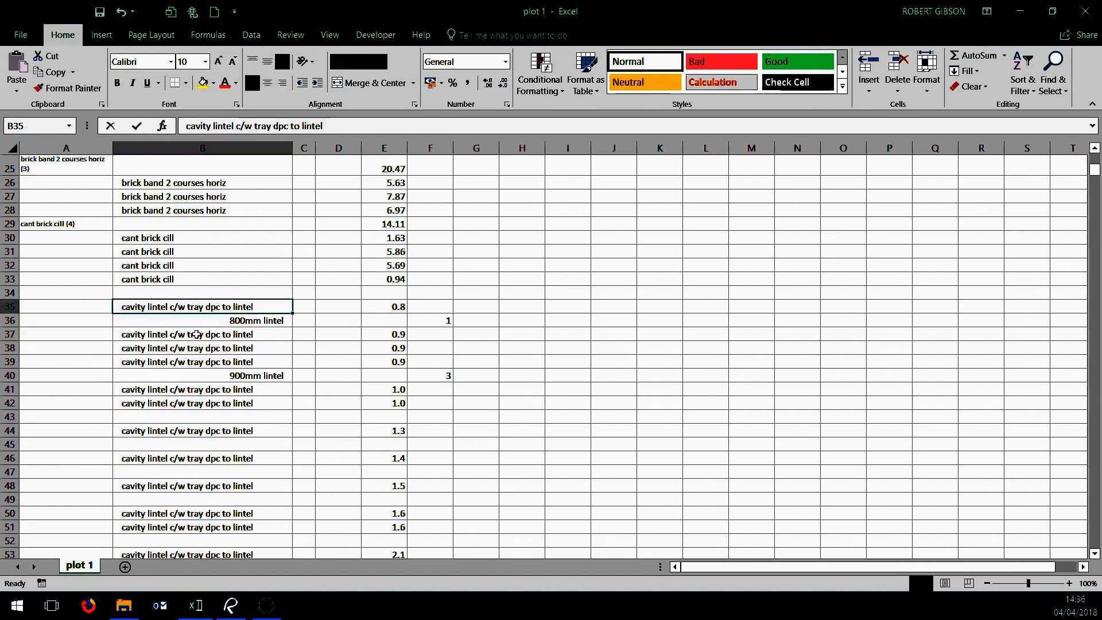
pyautogui.moveTo(197, 334); pyautogui.dragTo(223, 512)
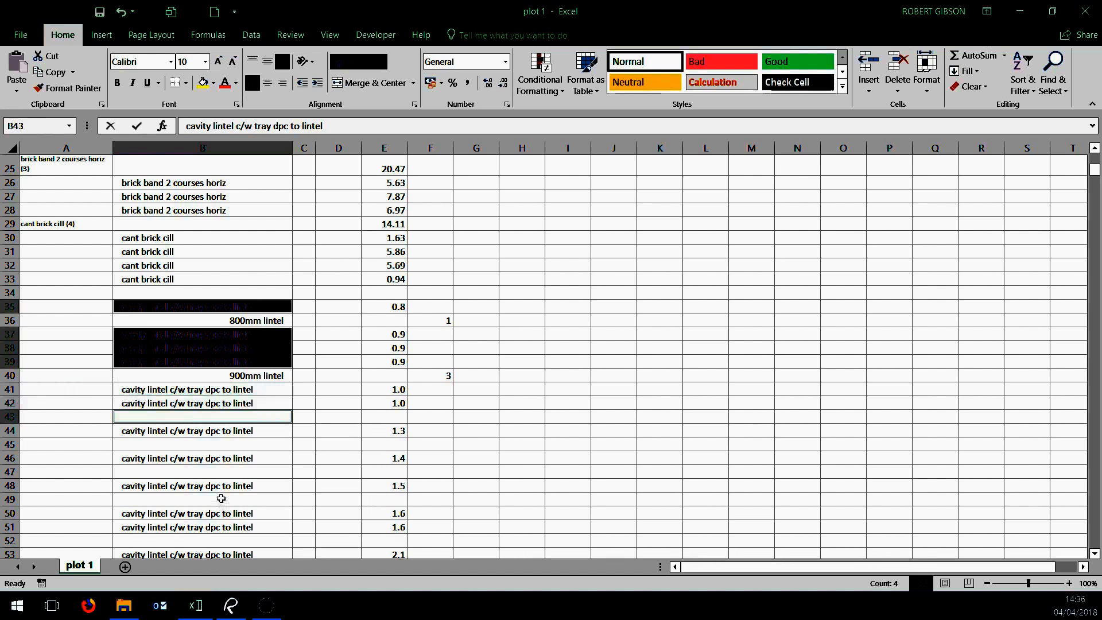
pyautogui.click(577, 419)
pyautogui.moveTo(189, 389); pyautogui.dragTo(170, 461)
pyautogui.press('Delete')
pyautogui.scroll(6, 307, 436)
pyautogui.click(598, 409)
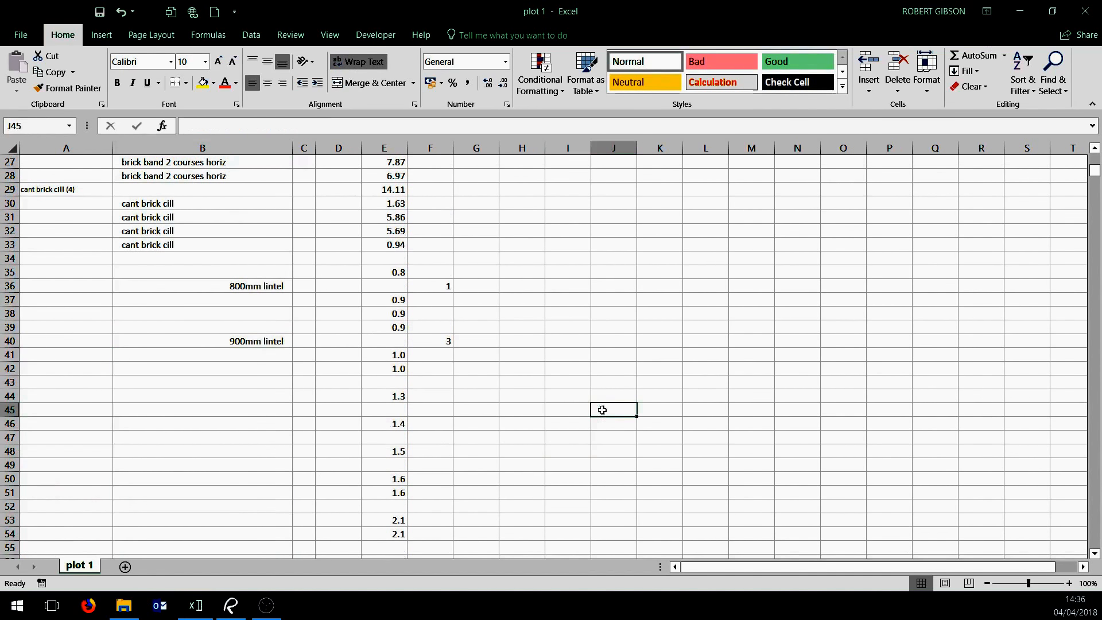
# Enter lintel counts of 2 in F43 and 1 in each of F45, F47 and F49
pyautogui.scroll(1, 578, 404)
pyautogui.click(438, 443)
pyautogui.write('2')
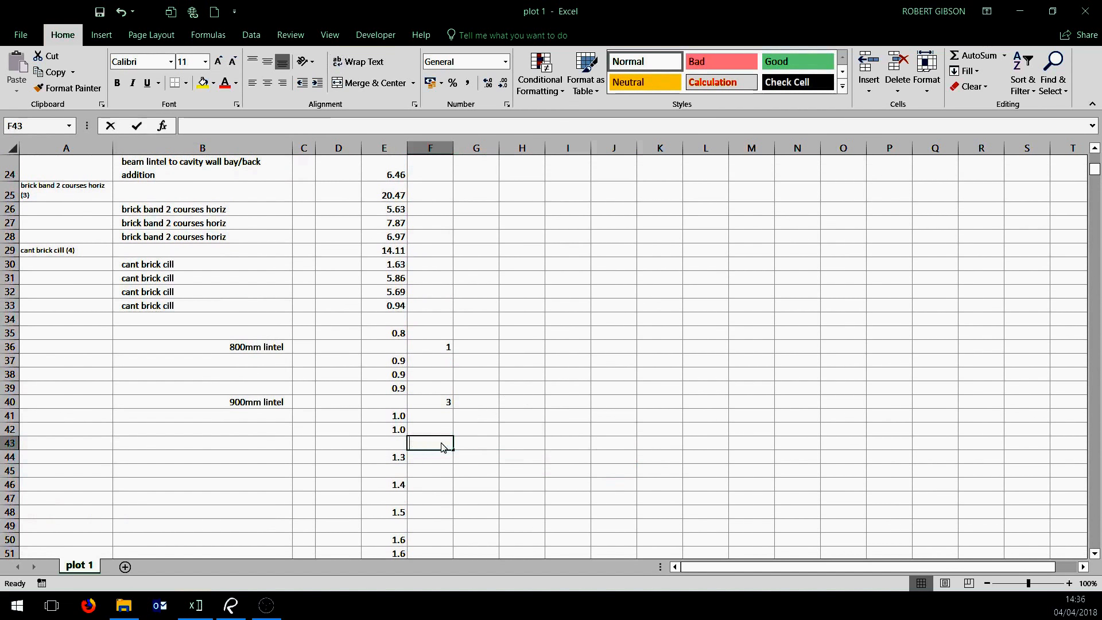
pyautogui.click(438, 466)
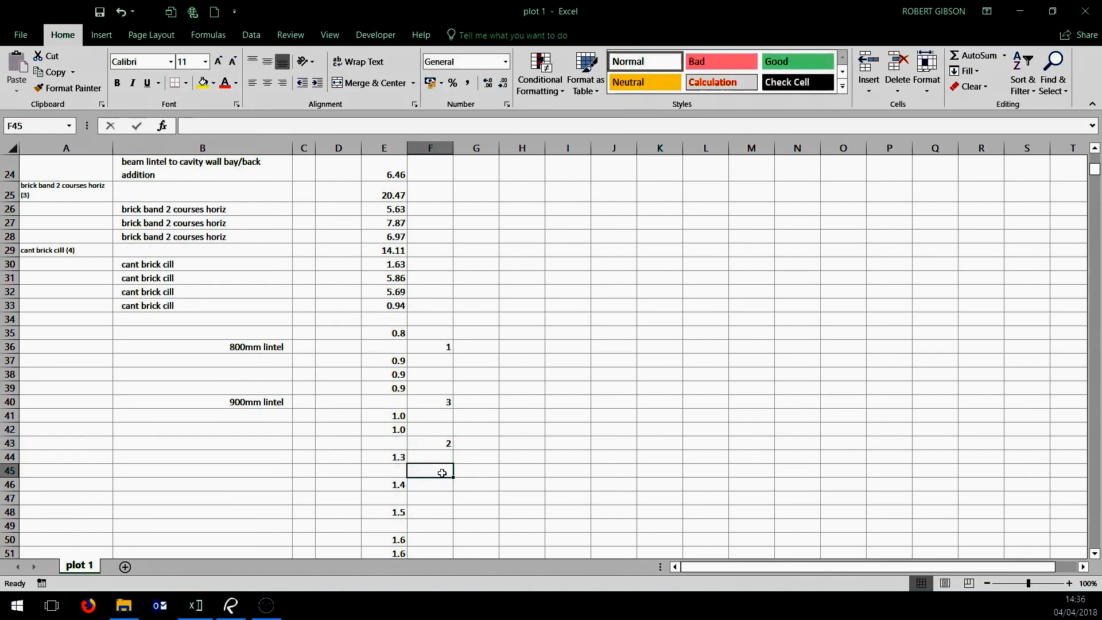
pyautogui.write('1')
pyautogui.click(442, 495)
pyautogui.write('1')
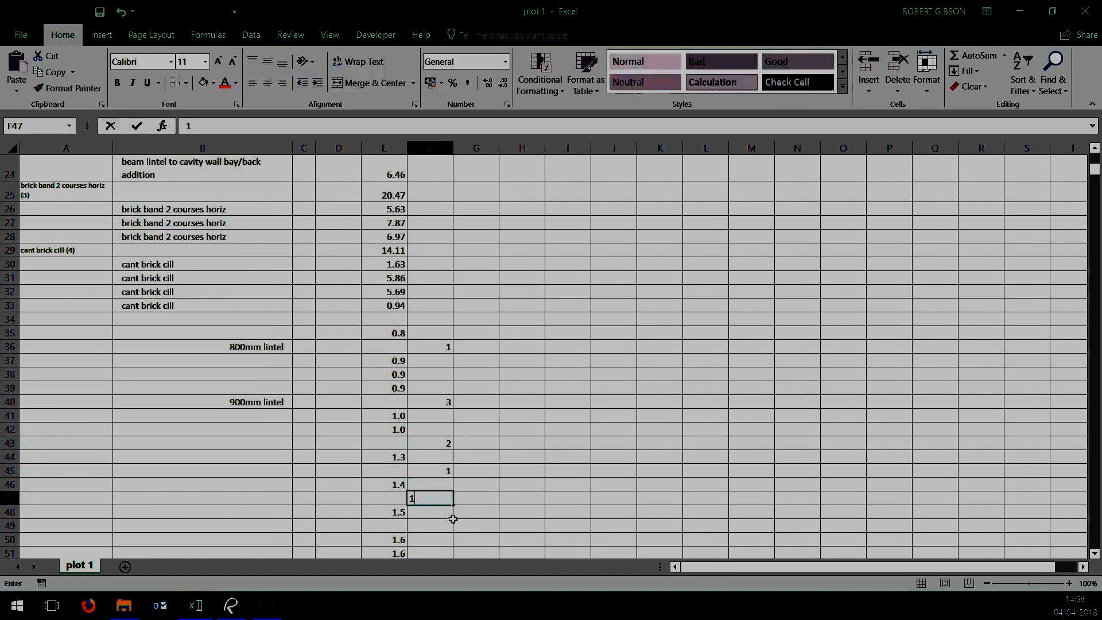
pyautogui.click(448, 523)
pyautogui.write('1')
# Enter a count of 2 in both F52 and F55 for the 1.6 and 2.1 lintels
pyautogui.scroll(-3, 528, 482)
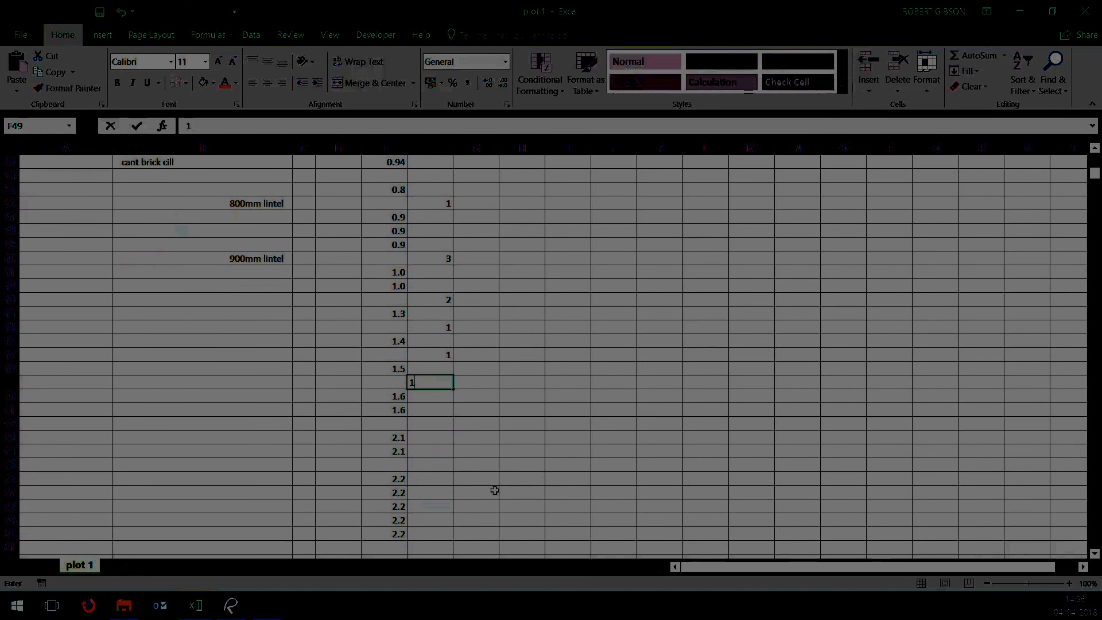
pyautogui.click(451, 425)
pyautogui.write('2')
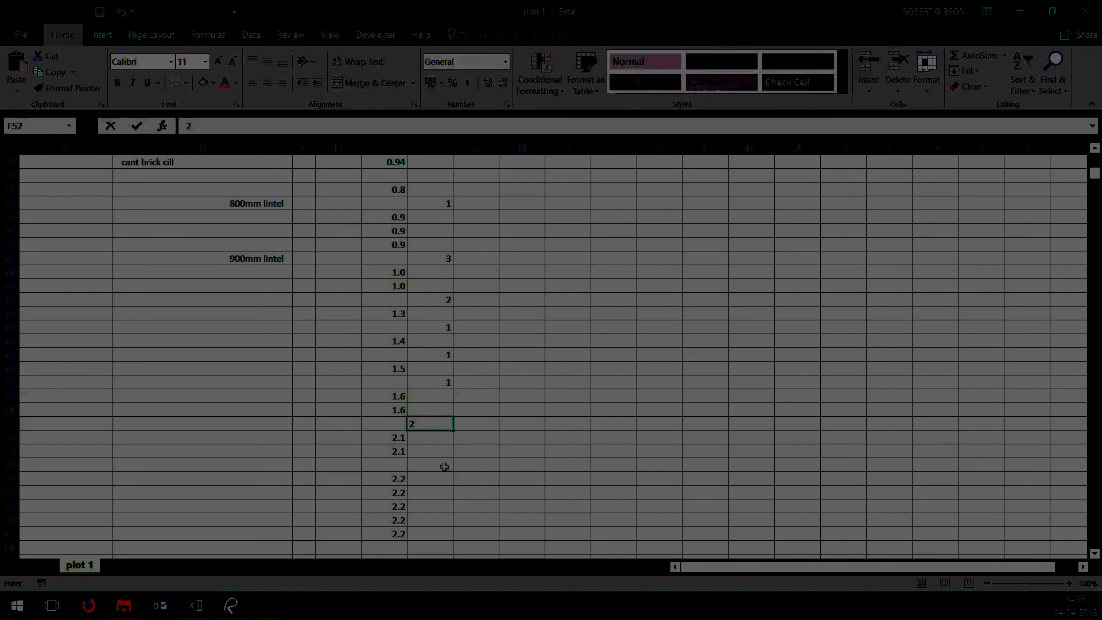
pyautogui.click(445, 466)
pyautogui.write('2')
pyautogui.scroll(-2, 578, 437)
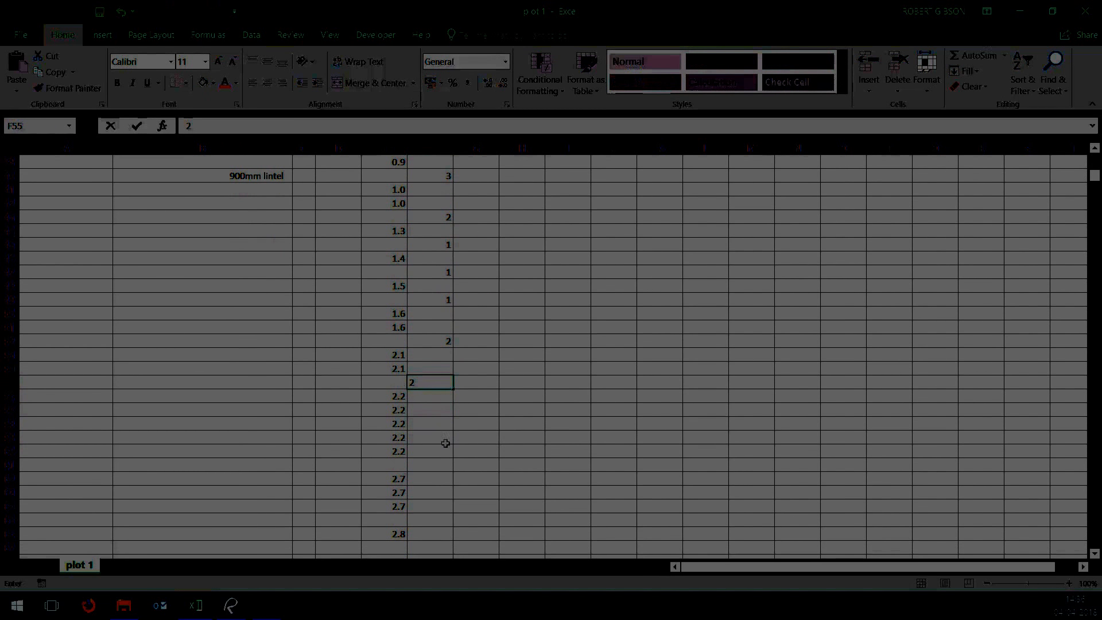
pyautogui.click(523, 425)
# Count the 2.2 lintels in F61 with a COUNT formula over E56:E60
pyautogui.click(447, 461)
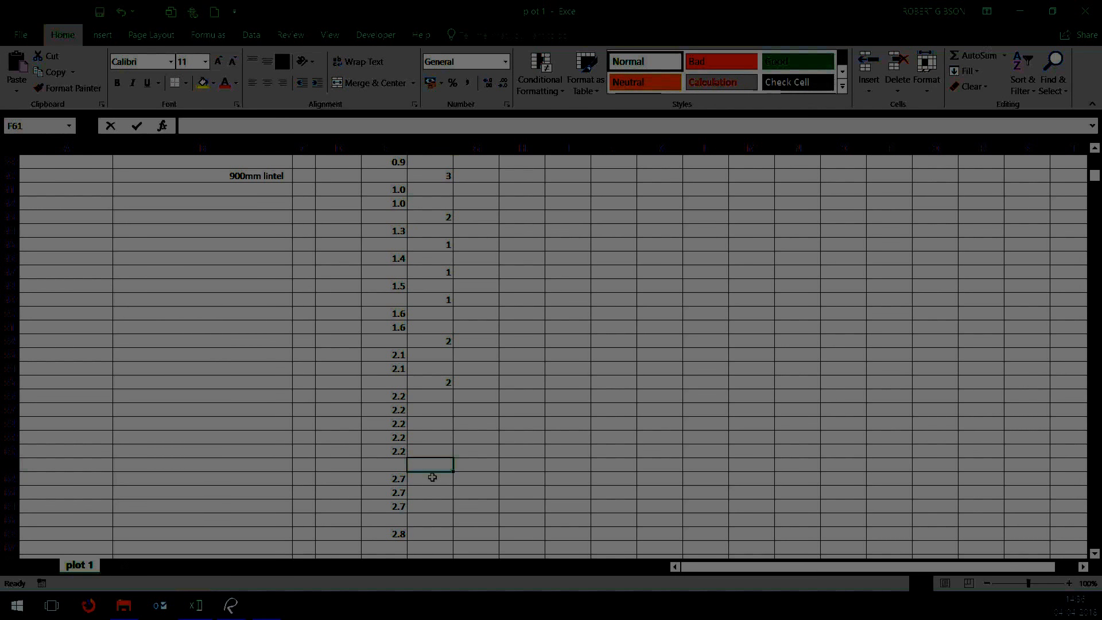
pyautogui.write('=c')
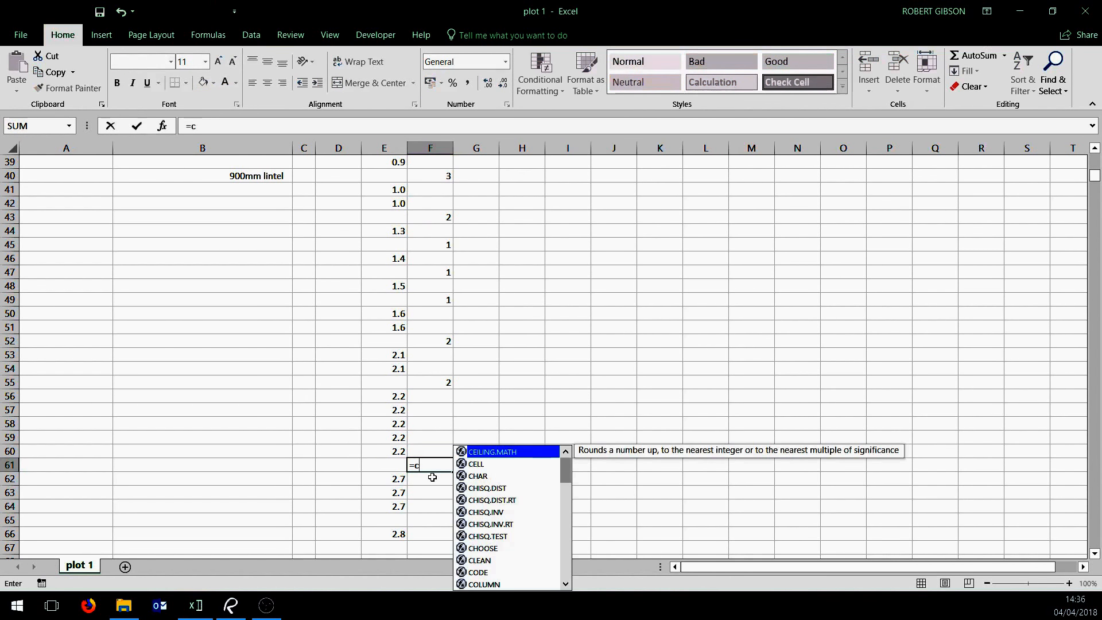
pyautogui.write('oun')
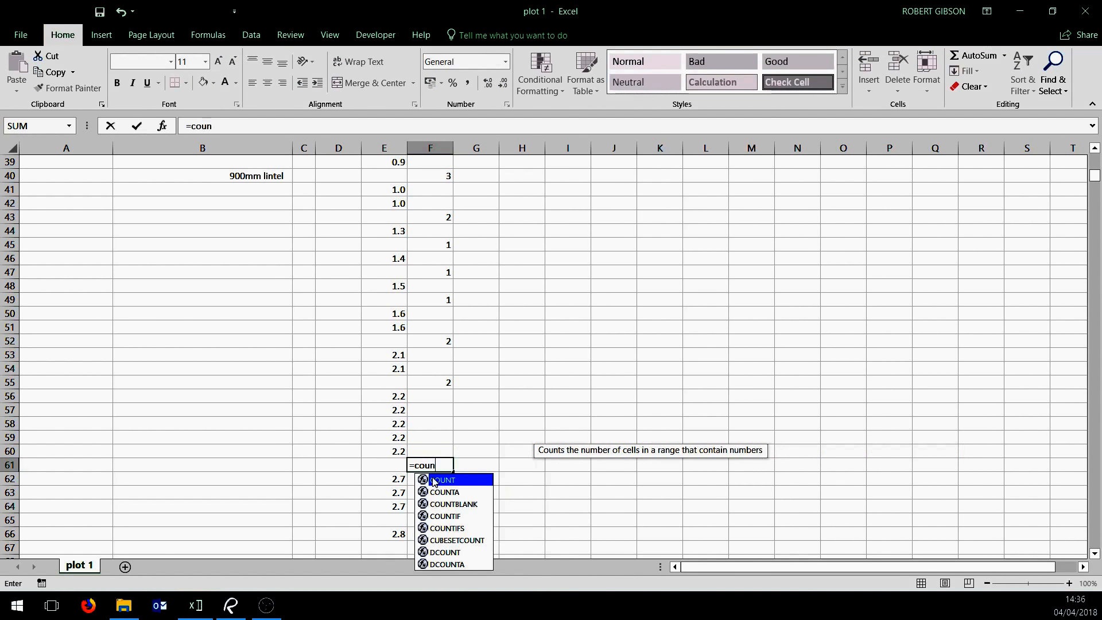
pyautogui.write('t(')
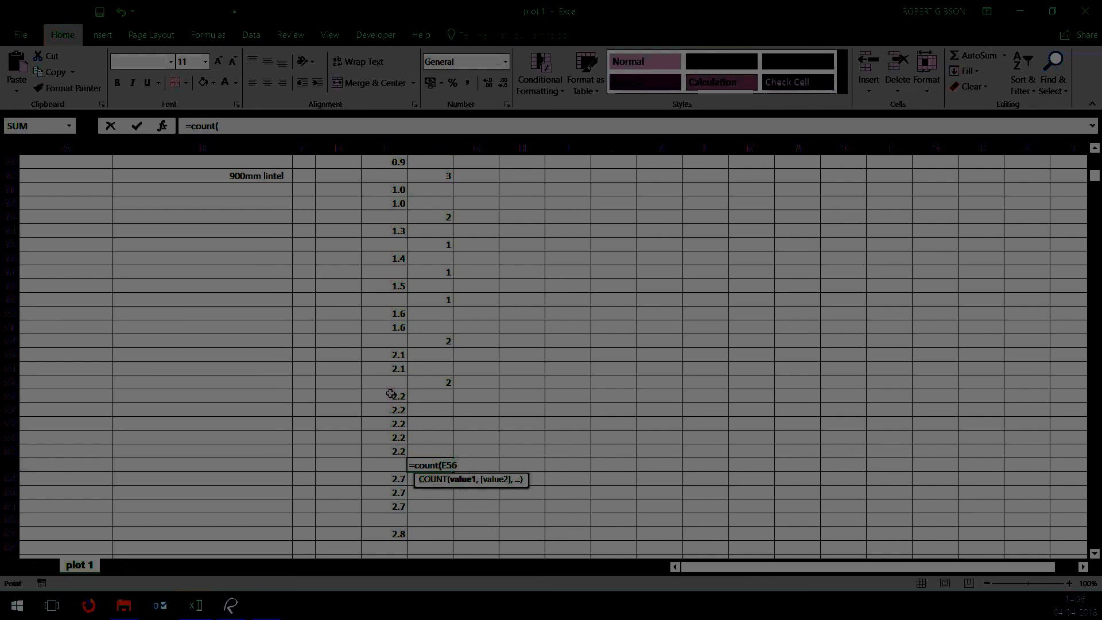
pyautogui.moveTo(391, 395); pyautogui.dragTo(394, 452)
pyautogui.press('Return')
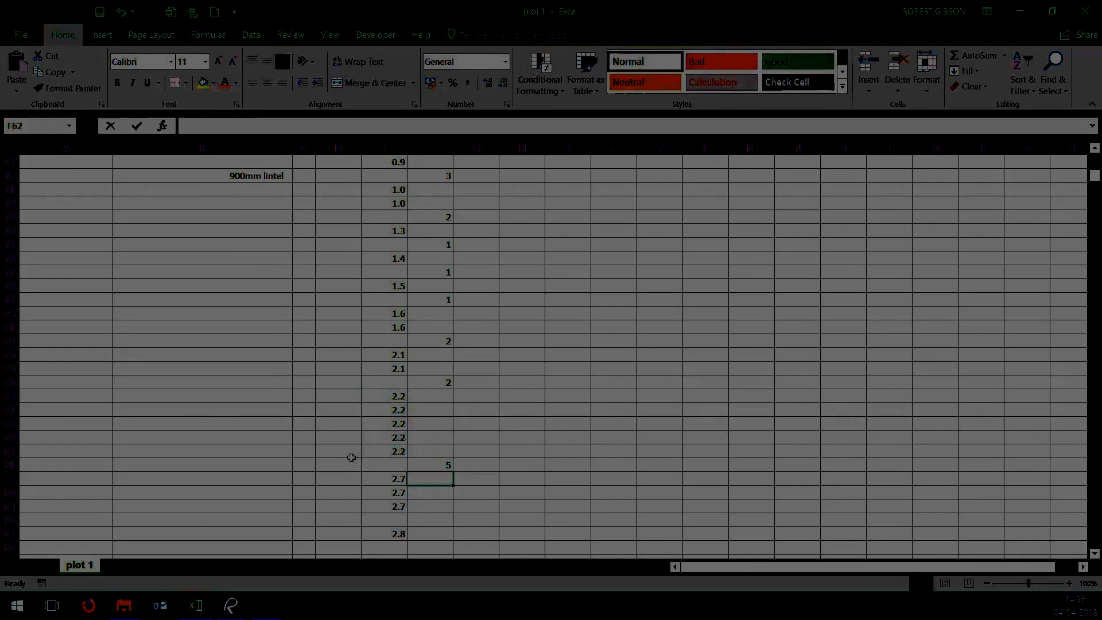
# Label row 61 "2200mm lintel" in B61
pyautogui.click(286, 466)
pyautogui.write('2200mm li')
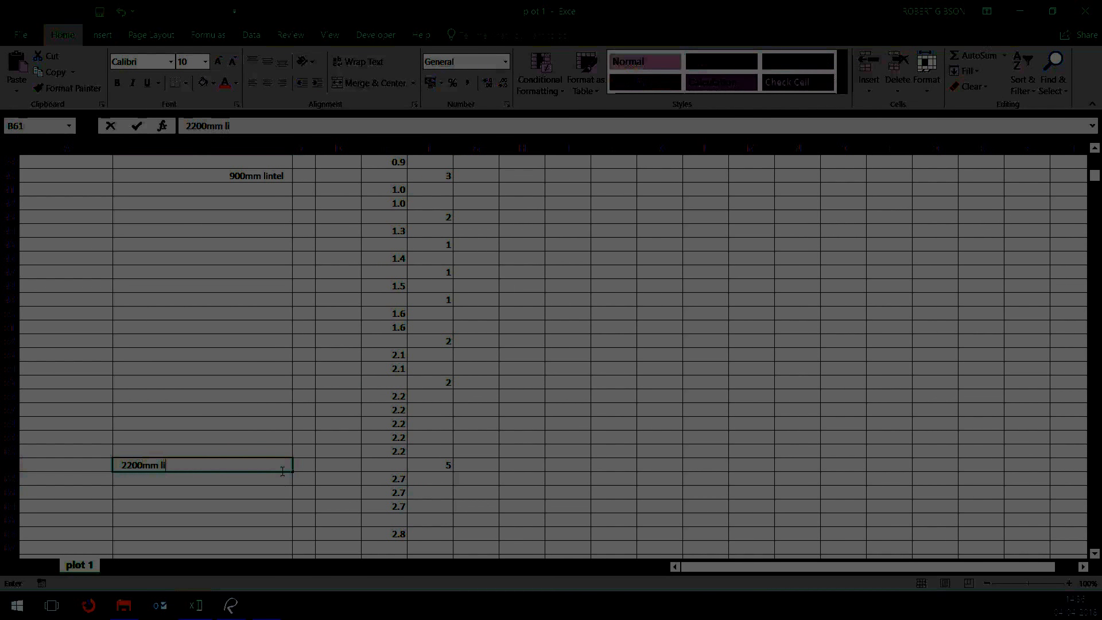
pyautogui.write('ntel')
pyautogui.click(807, 433)
# Apply a top and double bottom border to the count cells F36, F40, F43, F45, F47 and F49
pyautogui.scroll(5, 624, 445)
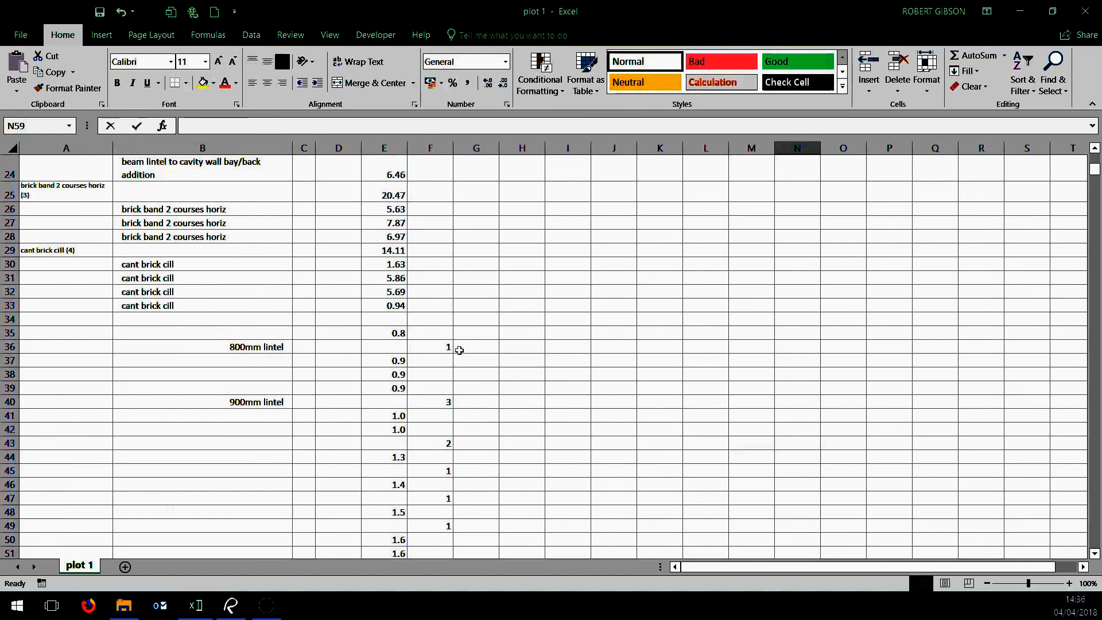
pyautogui.click(442, 345)
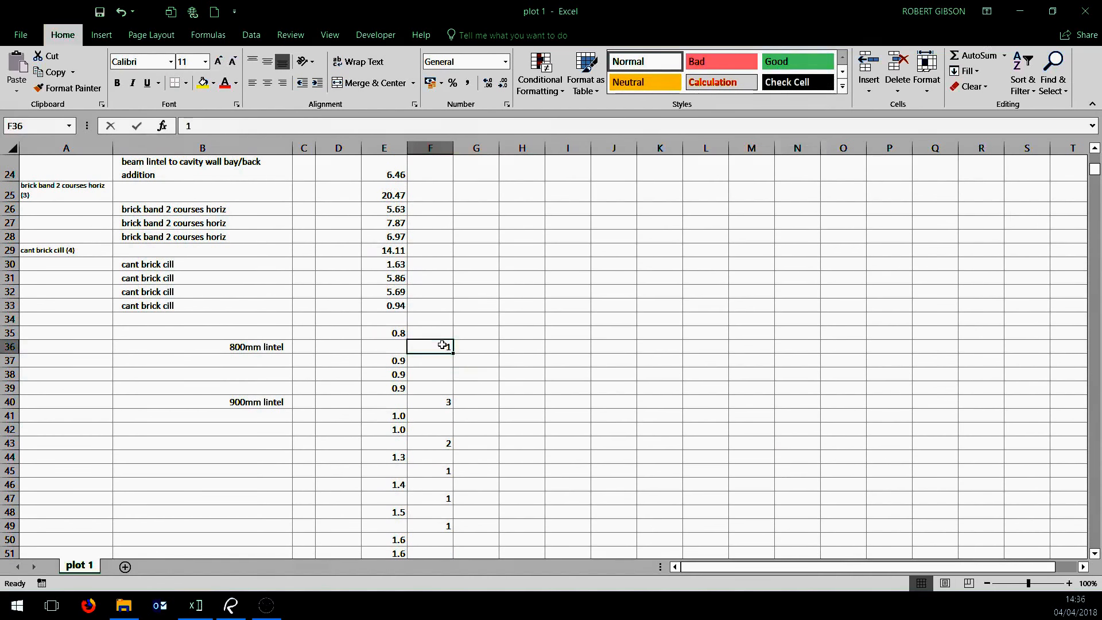
pyautogui.keyDown('ctrl'); pyautogui.click(436, 402); pyautogui.keyUp('ctrl')
pyautogui.keyDown('ctrl'); pyautogui.click(440, 444); pyautogui.keyUp('ctrl')
pyautogui.keyDown('ctrl'); pyautogui.click(441, 471); pyautogui.keyUp('ctrl')
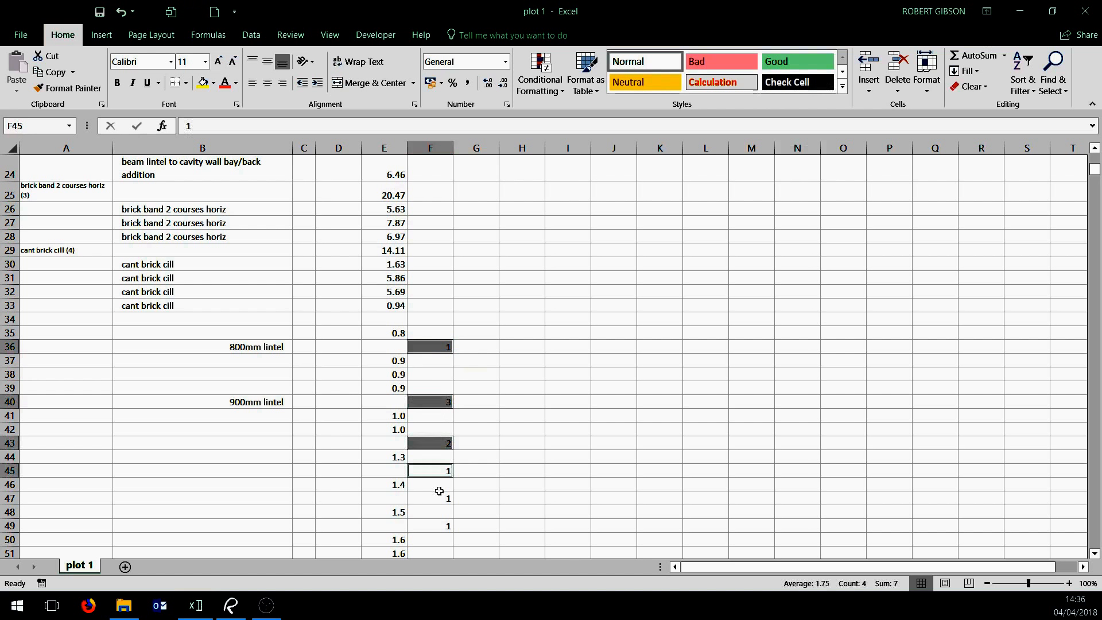
pyautogui.keyDown('ctrl'); pyautogui.click(440, 500); pyautogui.keyUp('ctrl')
pyautogui.keyDown('ctrl'); pyautogui.click(438, 525); pyautogui.keyUp('ctrl')
pyautogui.scroll(-4, 524, 479)
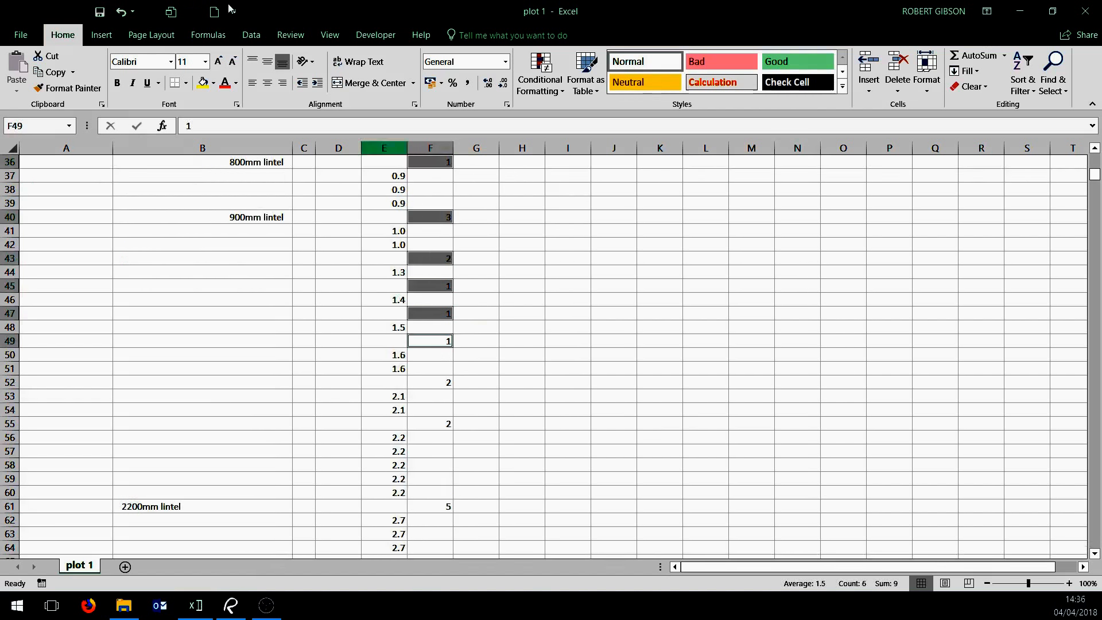
pyautogui.click(185, 82)
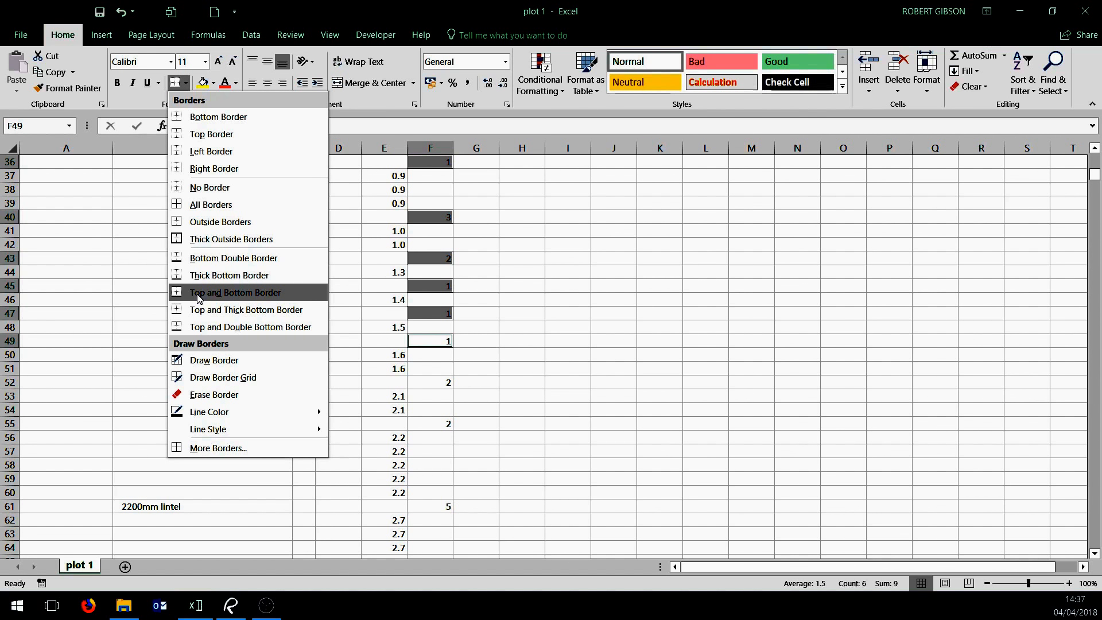
pyautogui.click(207, 326)
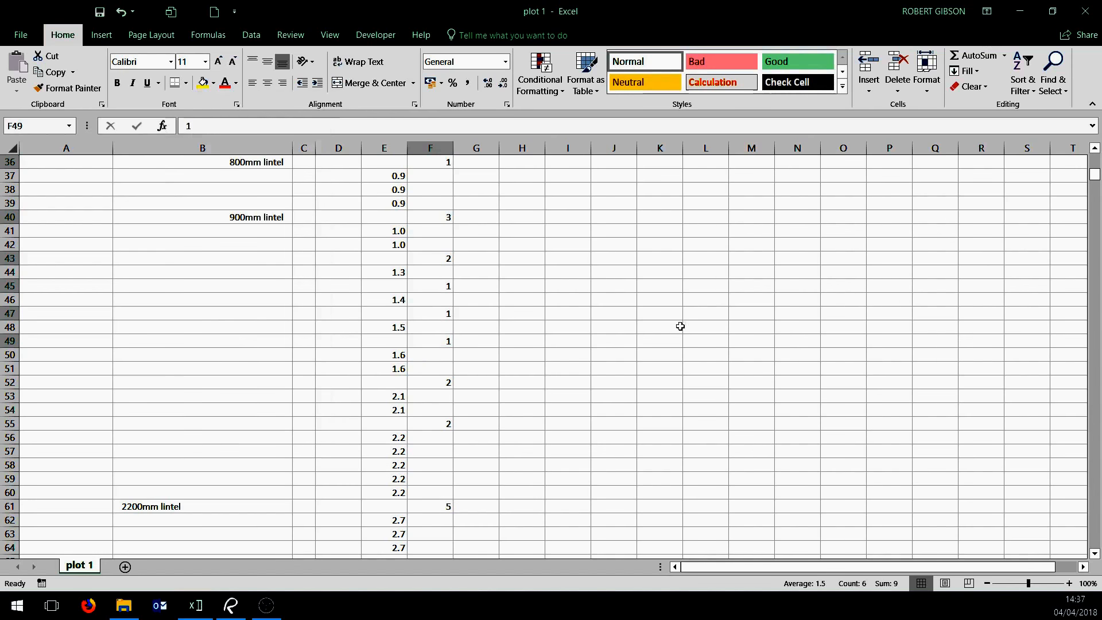
pyautogui.click(680, 326)
pyautogui.scroll(-5, 584, 360)
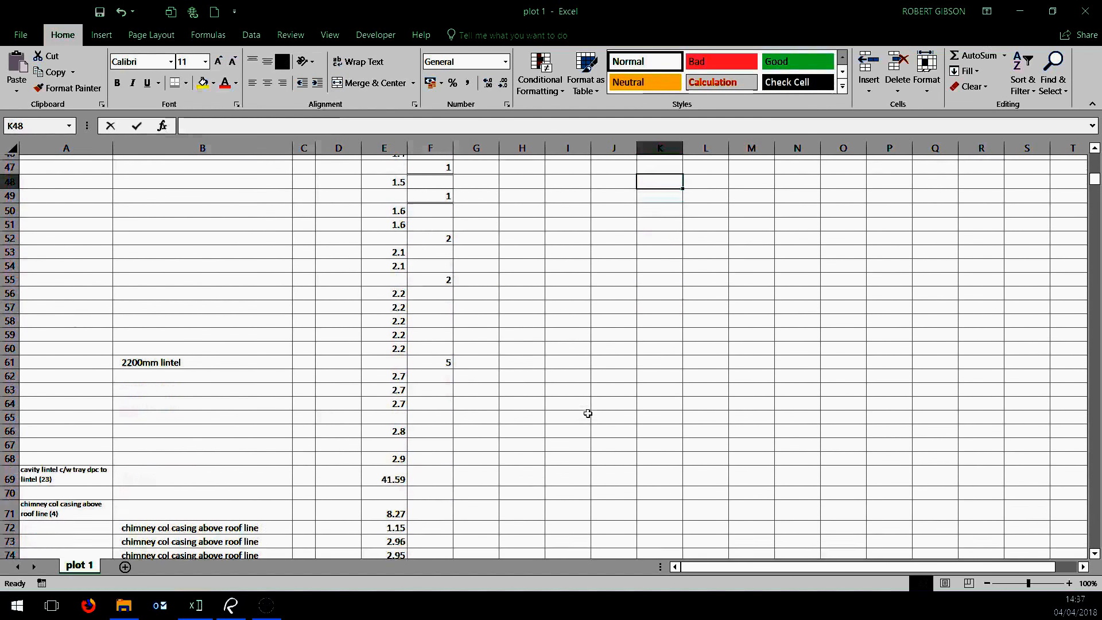